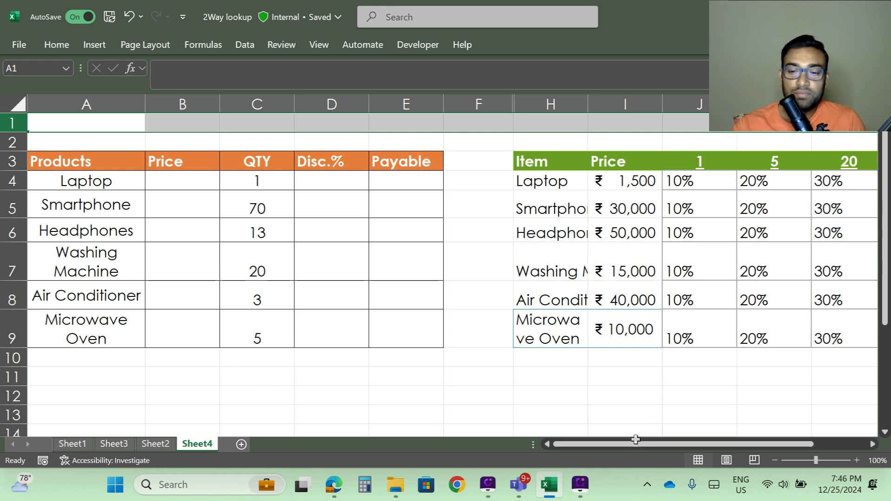
Start an XLOOKUP formula in B4 with A4 as the lookup value and H4:H9 as the lookup array.
left_click_drag(630, 444, 676, 439)
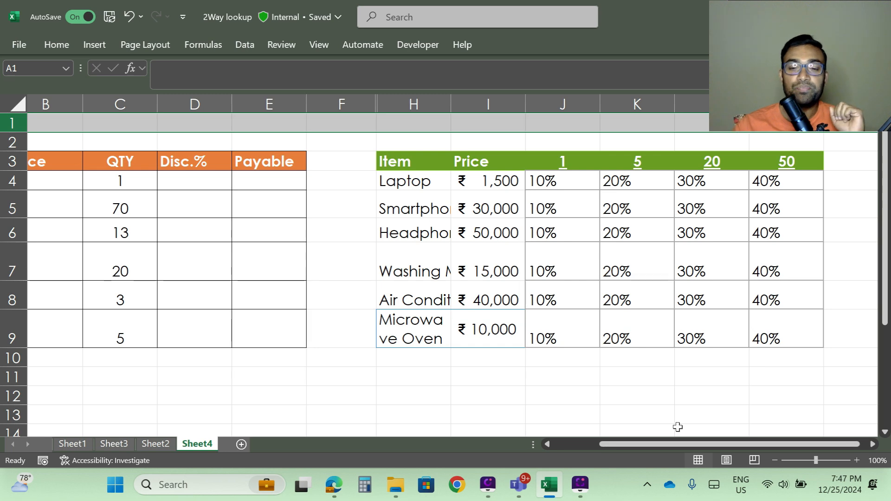
left_click_drag(780, 443, 650, 443)
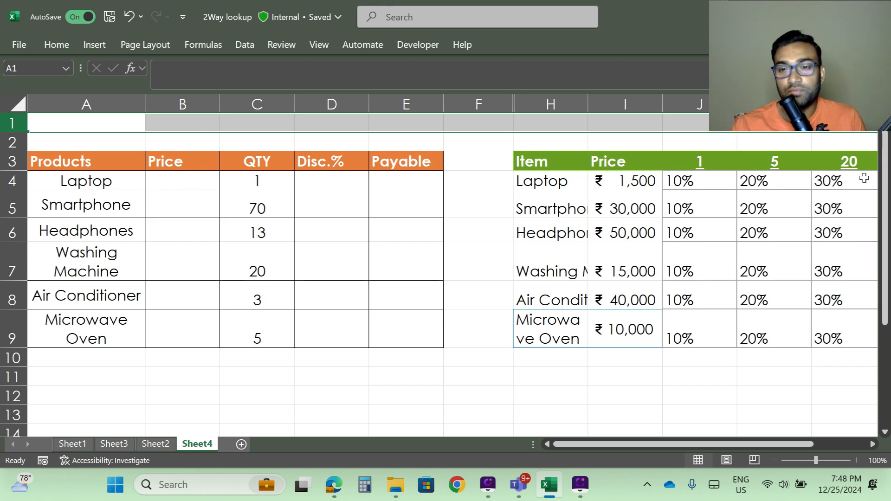
left_click(179, 183)
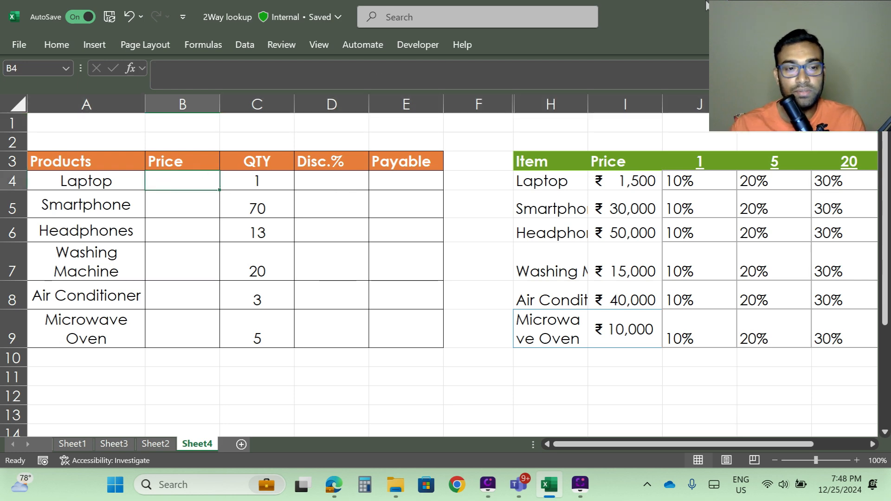
type("=xloo")
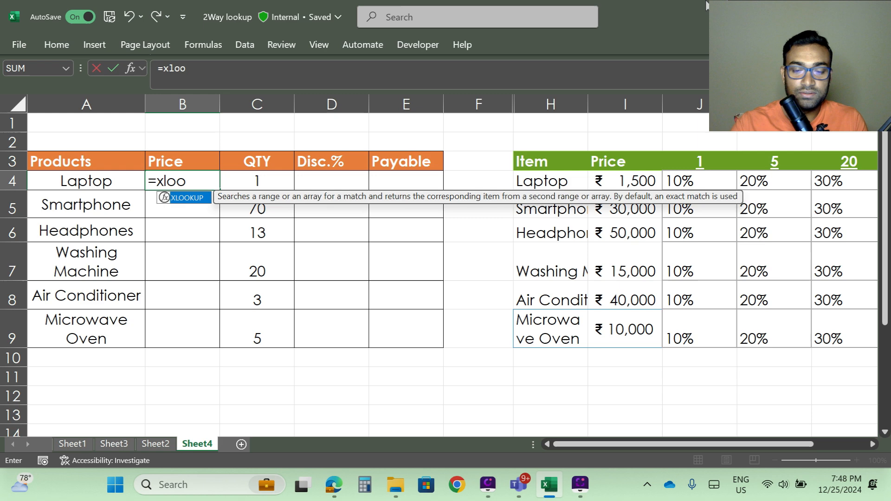
key("Tab")
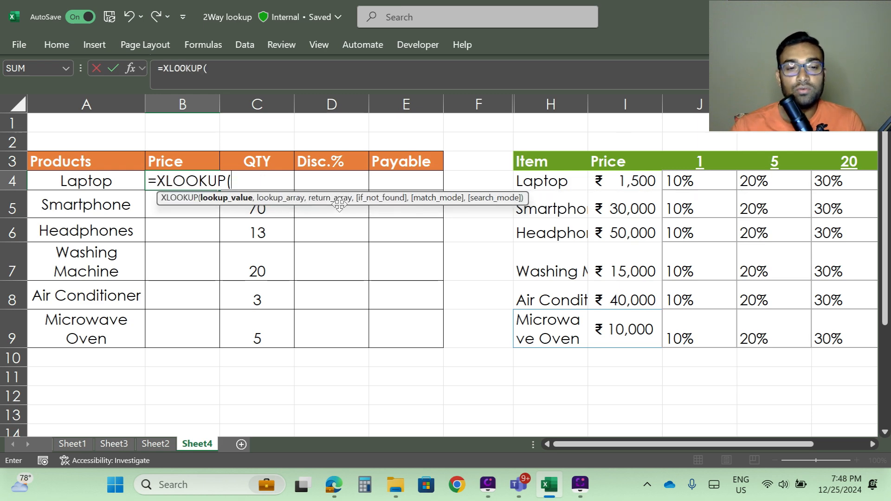
left_click(86, 184)
type(",")
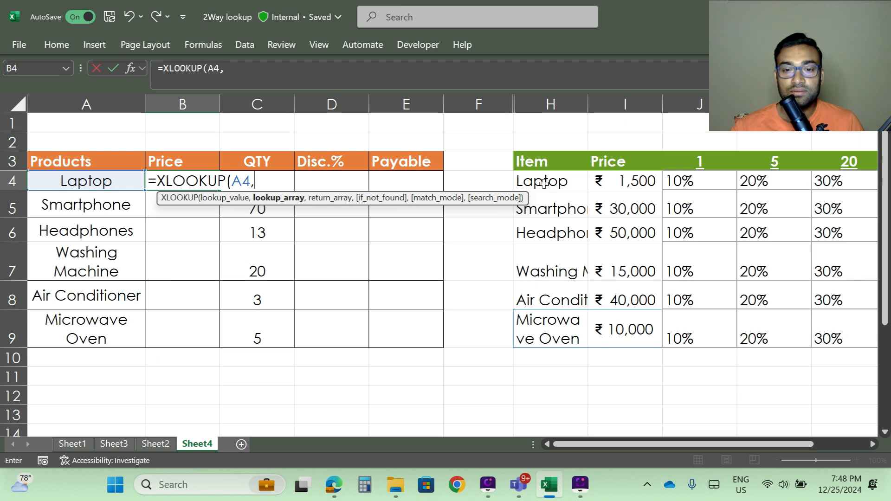
left_click_drag(538, 178, 534, 317)
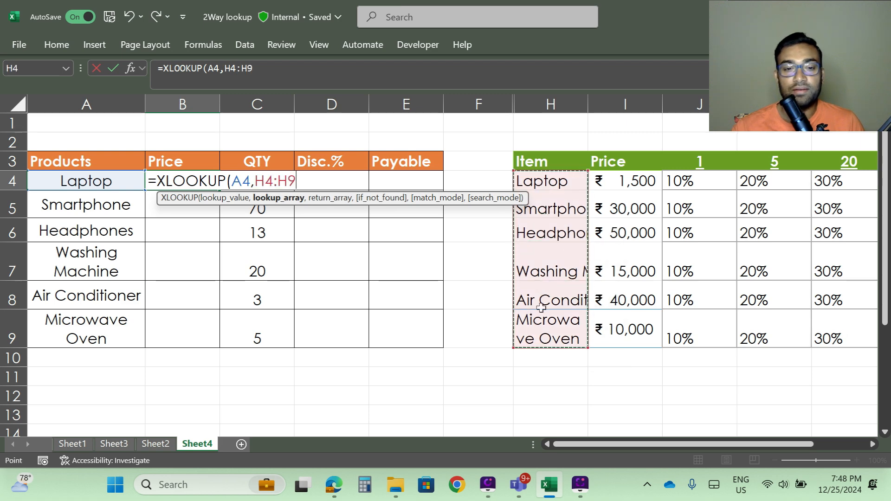
type(",")
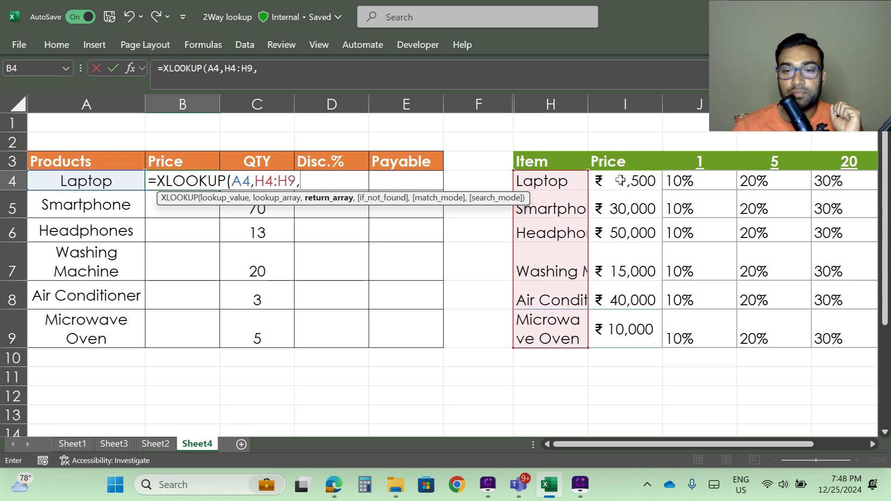
Complete the B4 XLOOKUP with return array I4:I9, no if-not-found value and match mode 0, and fill it down to B9.
left_click_drag(627, 185, 627, 323)
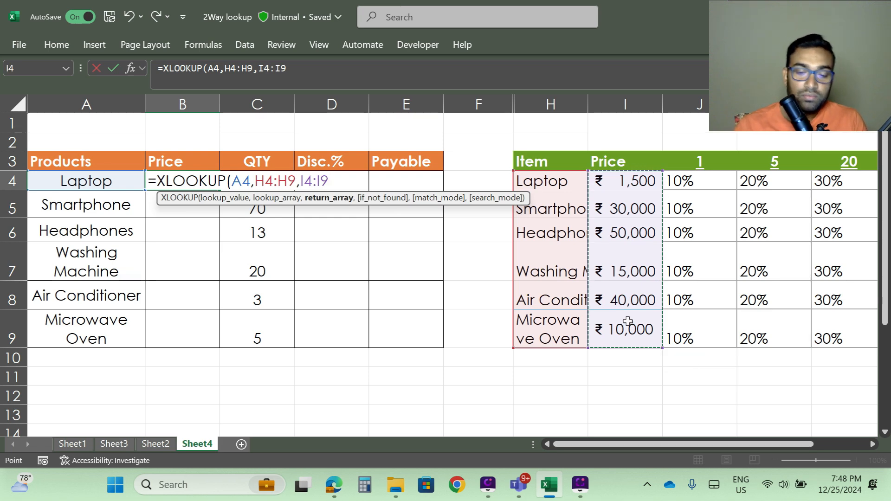
type(",")
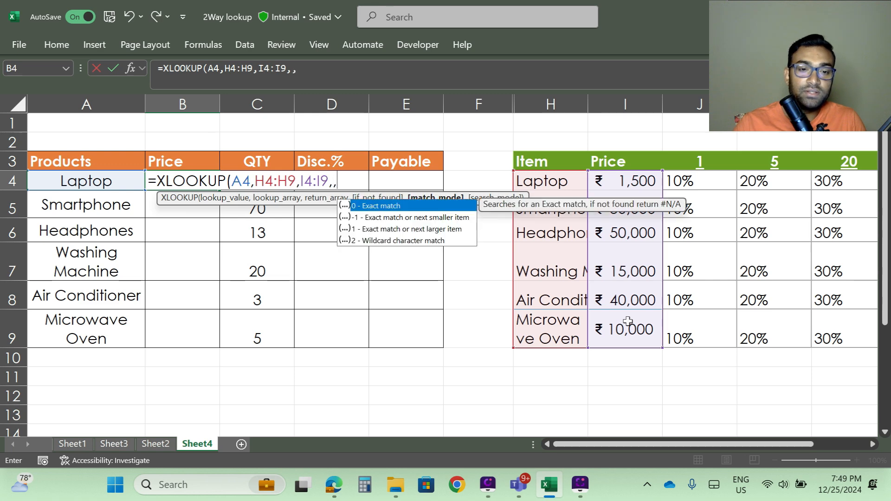
type(",")
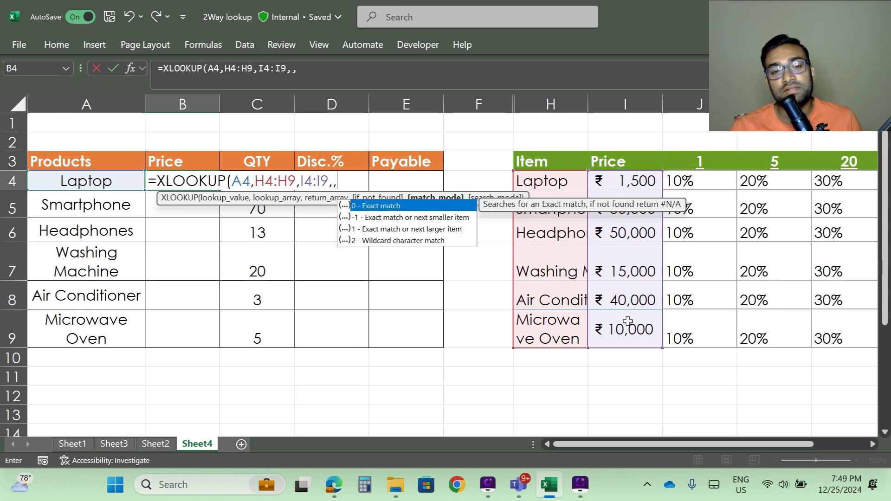
type("0")
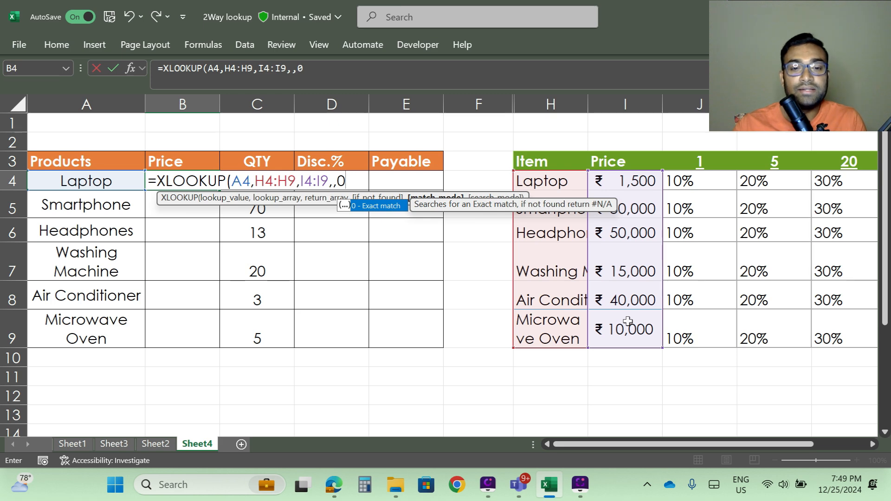
key("Return")
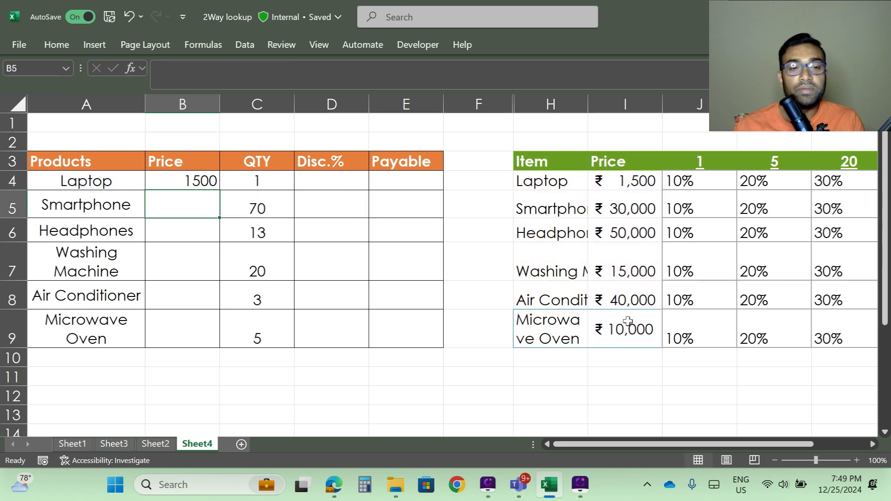
left_click(180, 179)
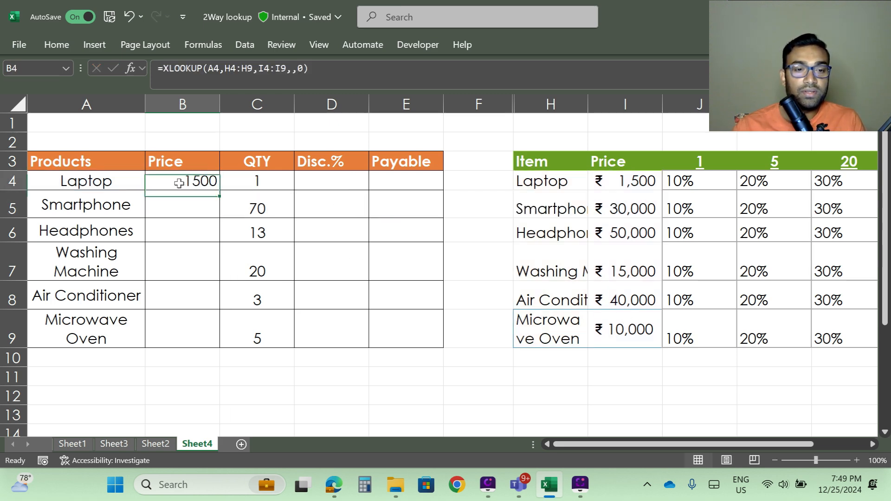
left_click_drag(219, 190, 204, 337)
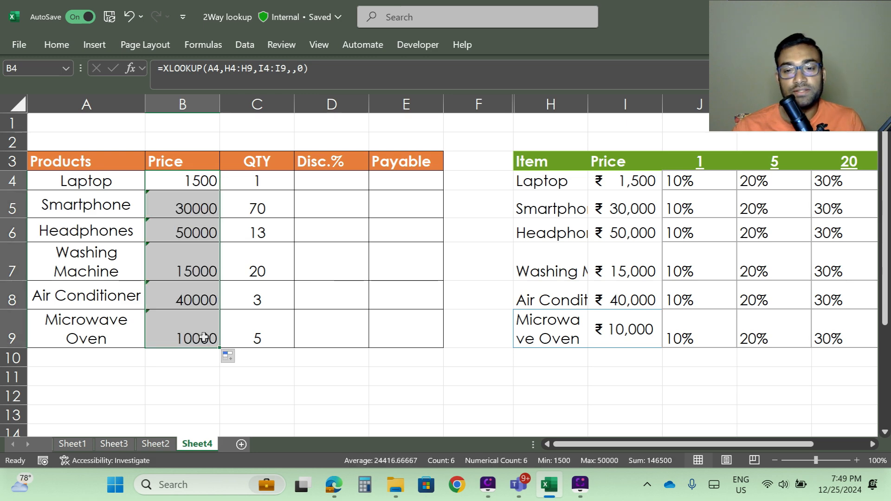
Format the prices in B4:B9 in the rupee (₹) accounting format without decimals.
left_click_drag(173, 179, 166, 323)
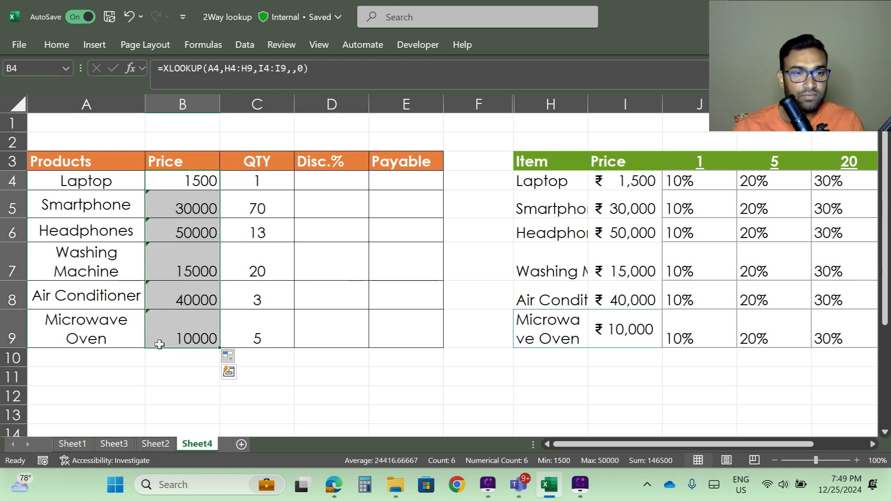
left_click(58, 44)
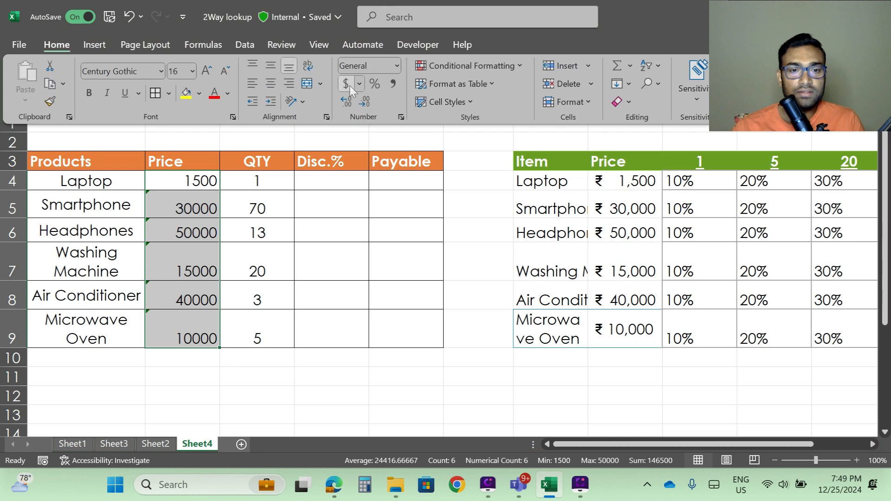
left_click(359, 84)
left_click(386, 123)
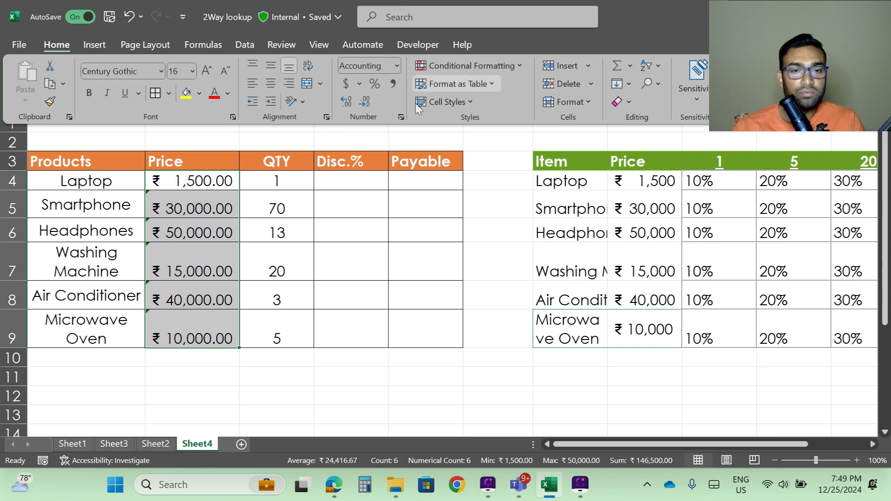
left_click(365, 101)
left_click(366, 102)
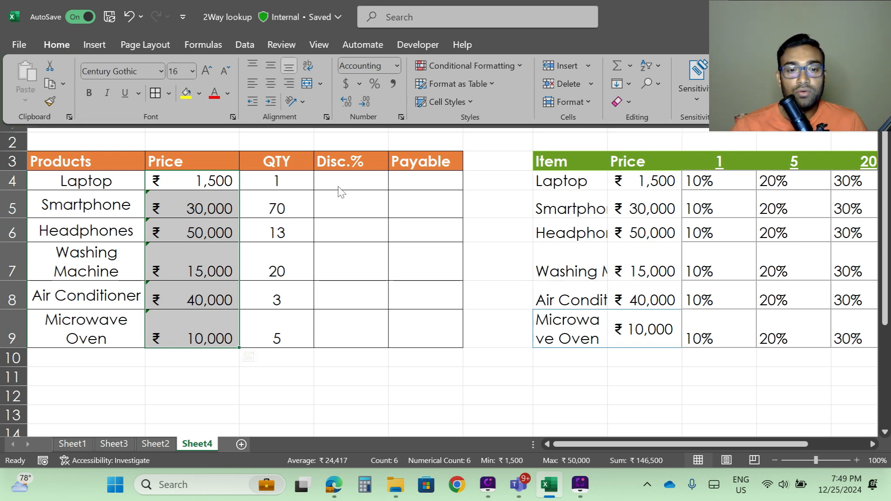
left_click(354, 192)
left_click(350, 193)
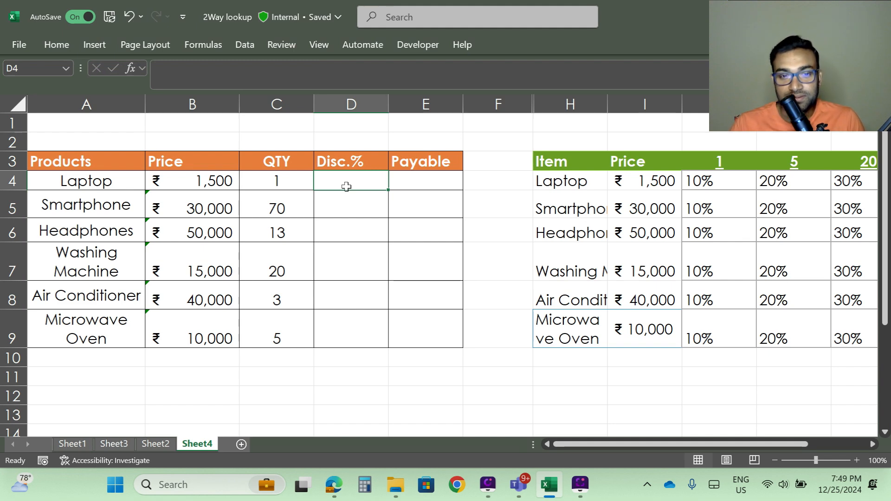
left_click(83, 186)
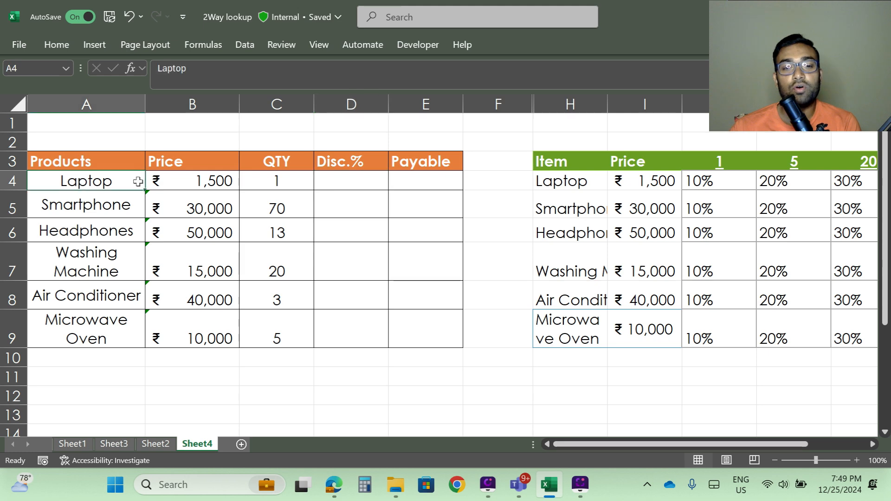
left_click(272, 183)
Select the laptop's Disc.% cell D4 and widen the Item column H to show more of the product names.
left_click(348, 179)
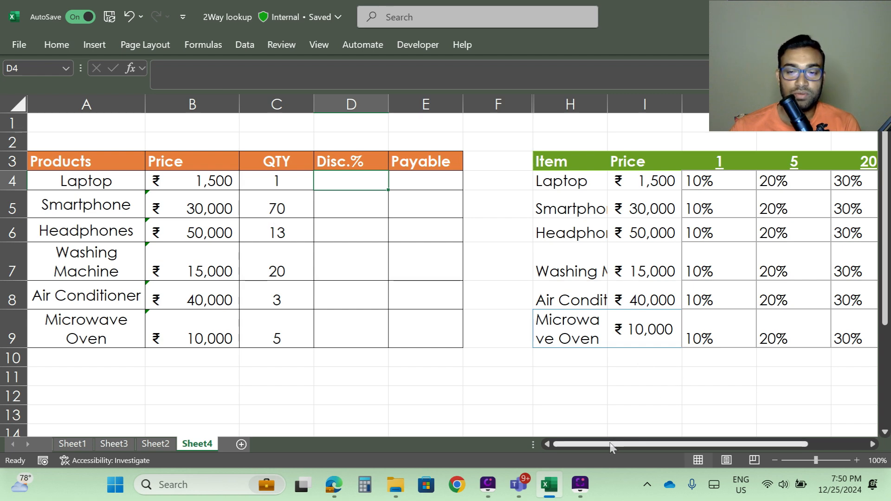
left_click_drag(611, 447, 664, 445)
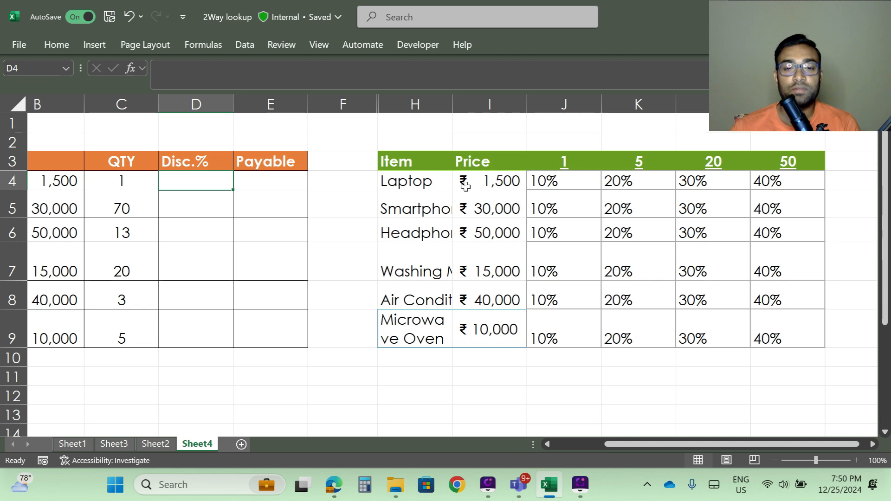
left_click_drag(454, 103, 500, 102)
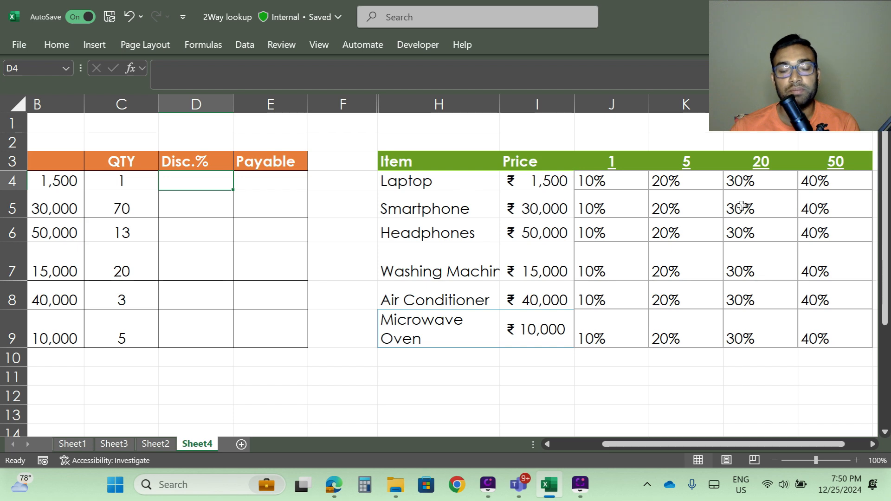
left_click_drag(744, 445, 618, 446)
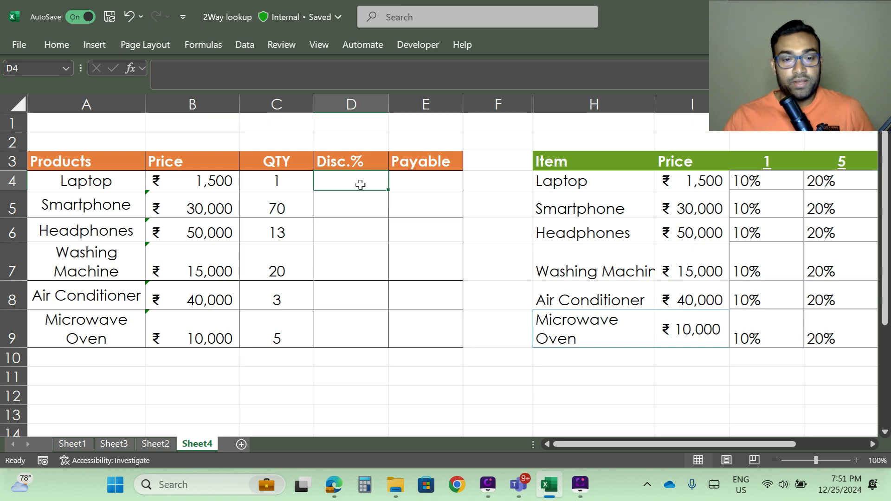
Start an XLOOKUP formula in D4 with lookup value A4 and lookup array H4:H9, dismissing the pop-up reminder.
type("=")
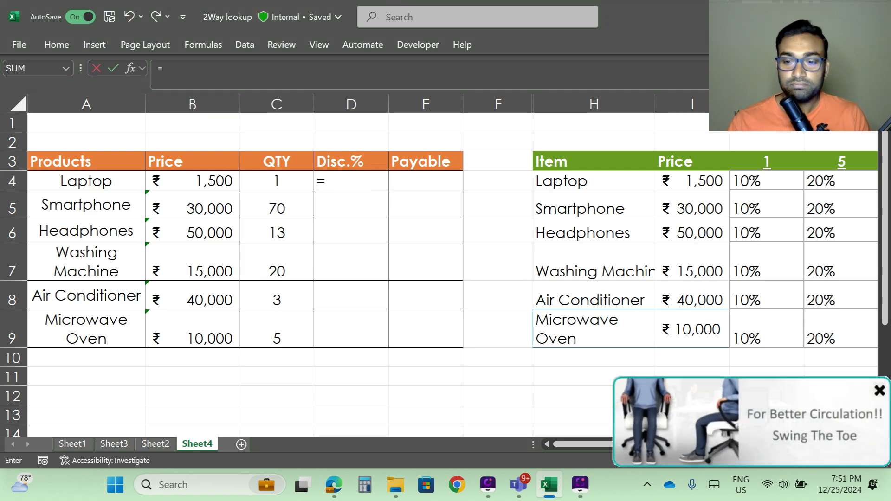
left_click(879, 390)
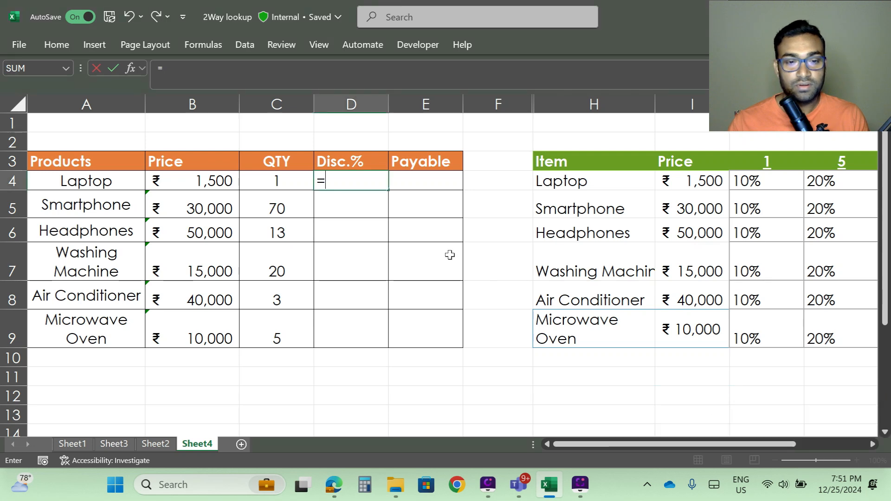
type("xlo")
key("Tab")
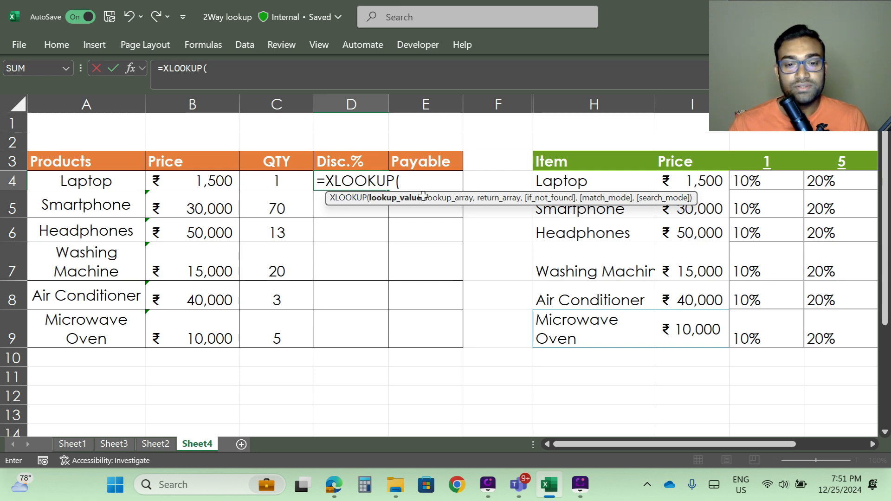
left_click(84, 184)
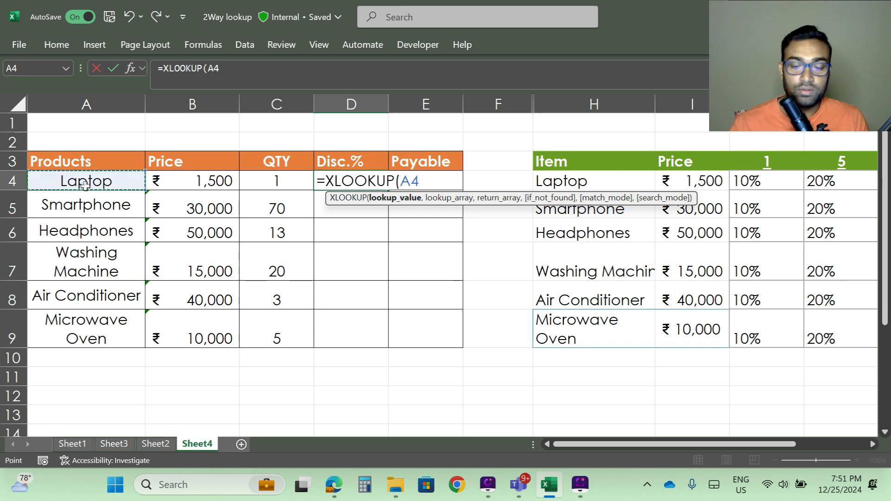
type(",")
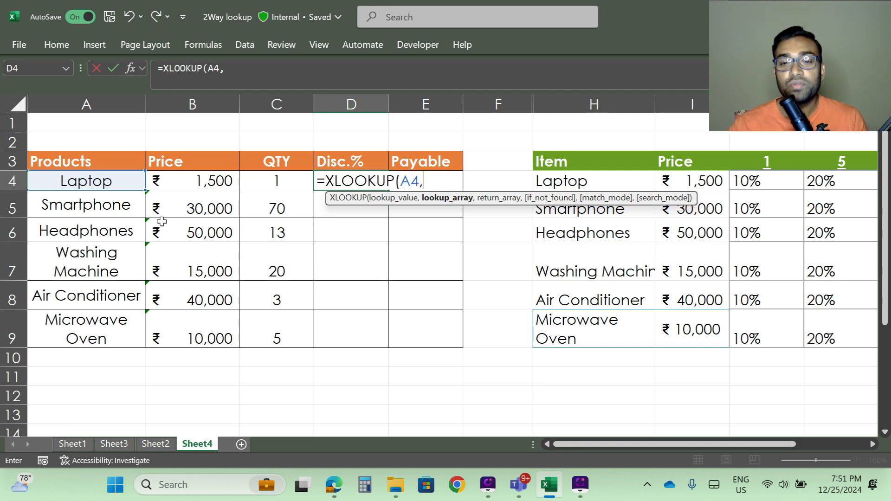
left_click(586, 188)
left_click_drag(586, 188, 584, 341)
type(",")
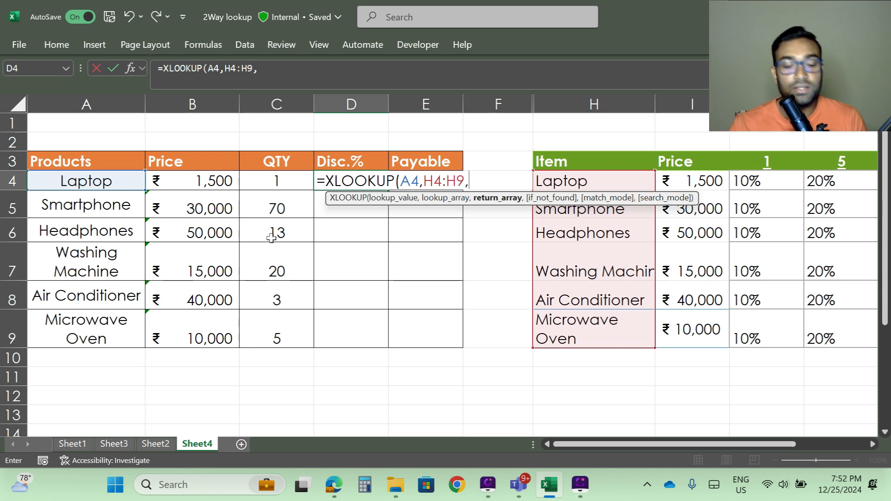
Nest a second XLOOKUP as the return array in D4, with lookup value C4 and lookup array J3:M3.
type("xloo")
key("Tab")
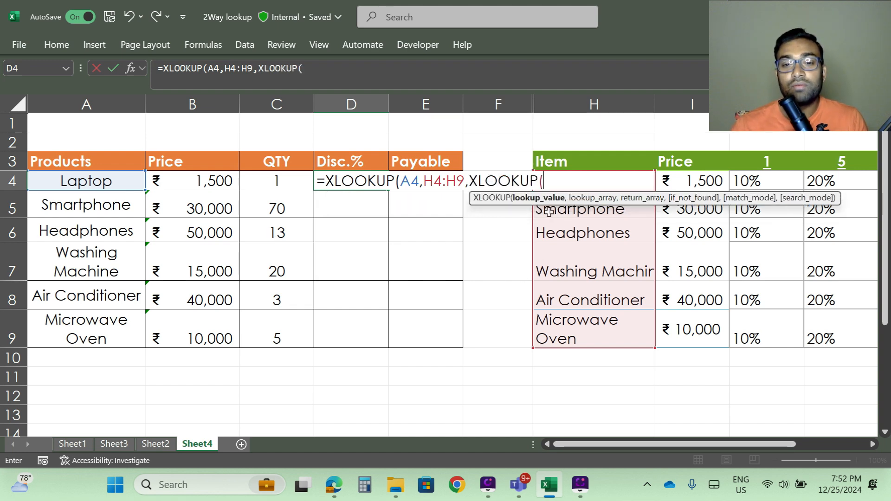
left_click(269, 183)
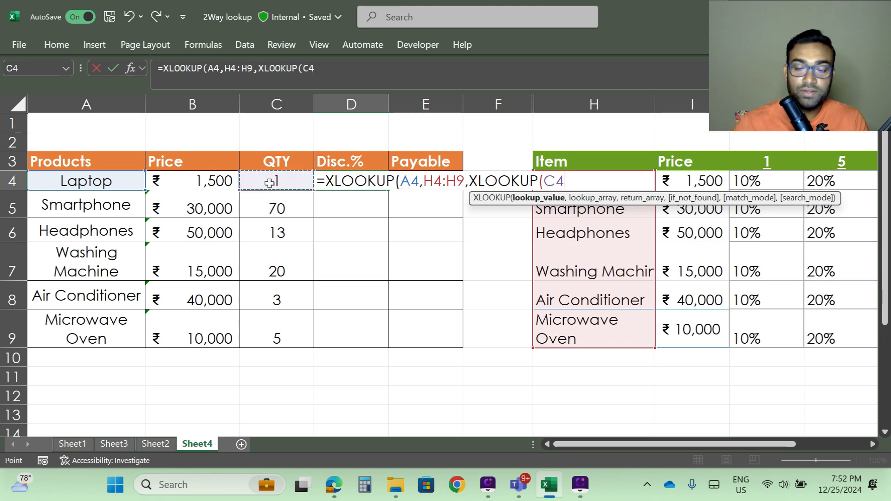
type(",")
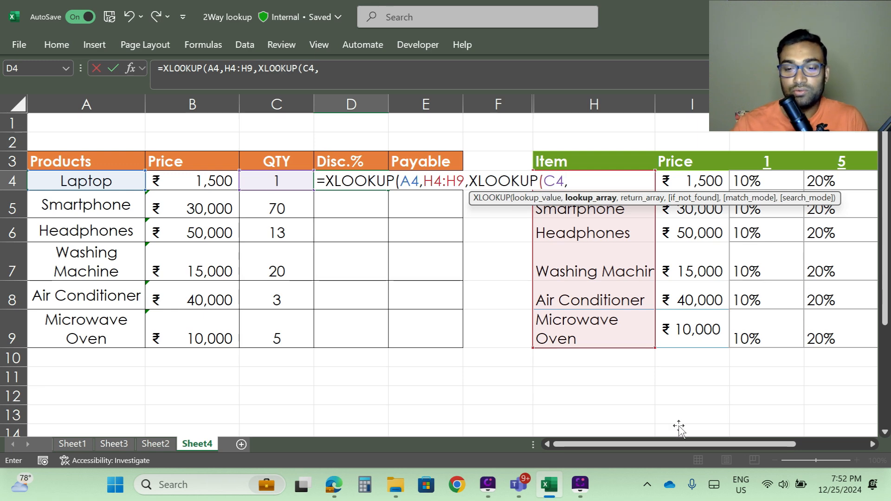
left_click_drag(663, 444, 744, 444)
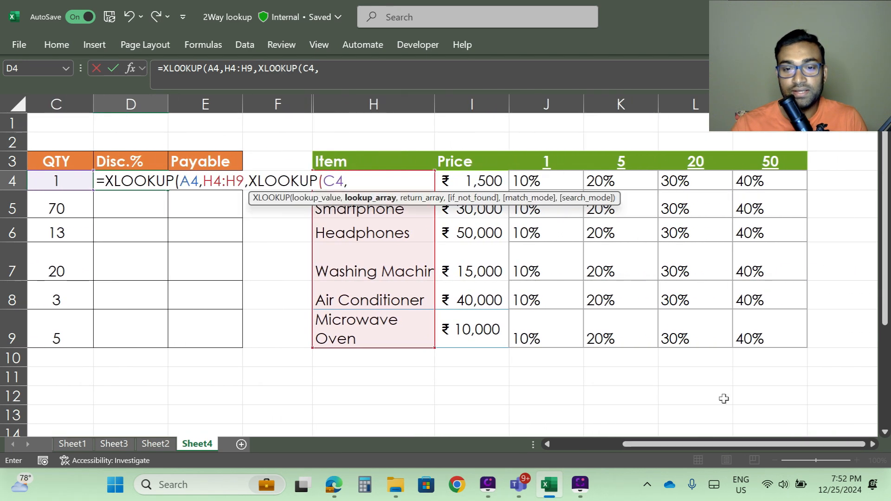
left_click_drag(529, 159, 751, 161)
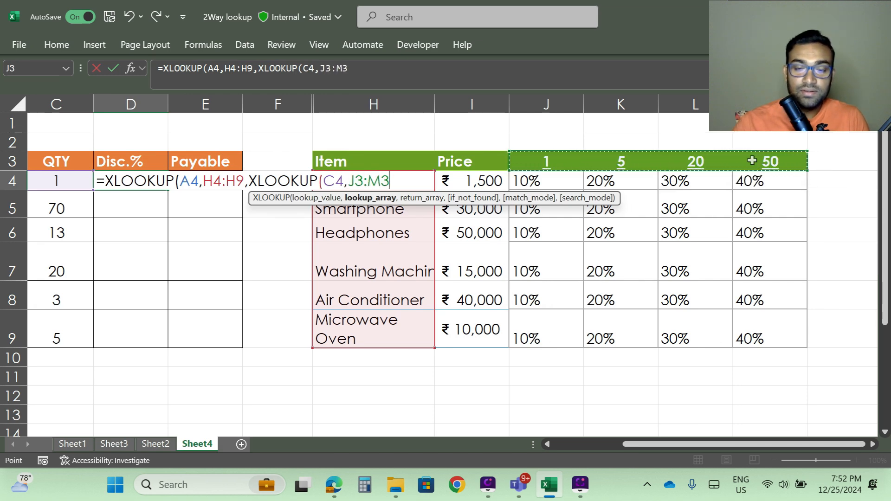
type(",")
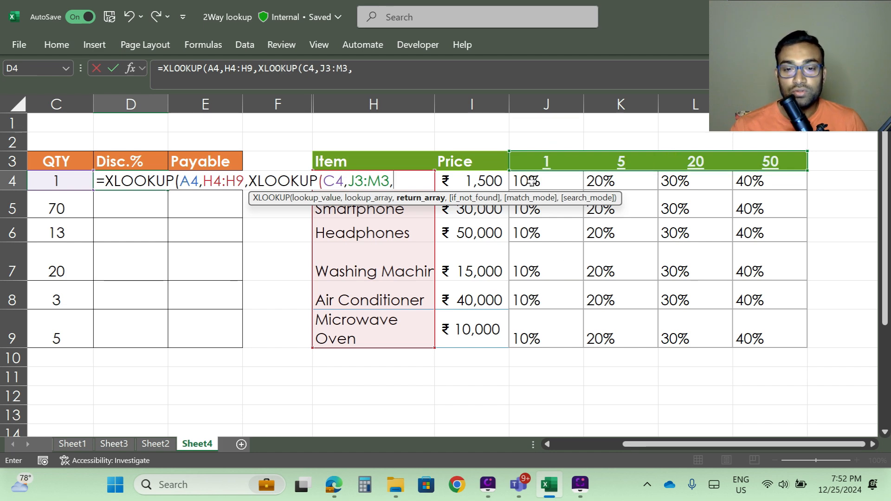
Complete the nested XLOOKUP in D4 with return array J4:M9, no if-not-found value and match mode -1, and enter the formula.
left_click_drag(532, 181, 769, 318)
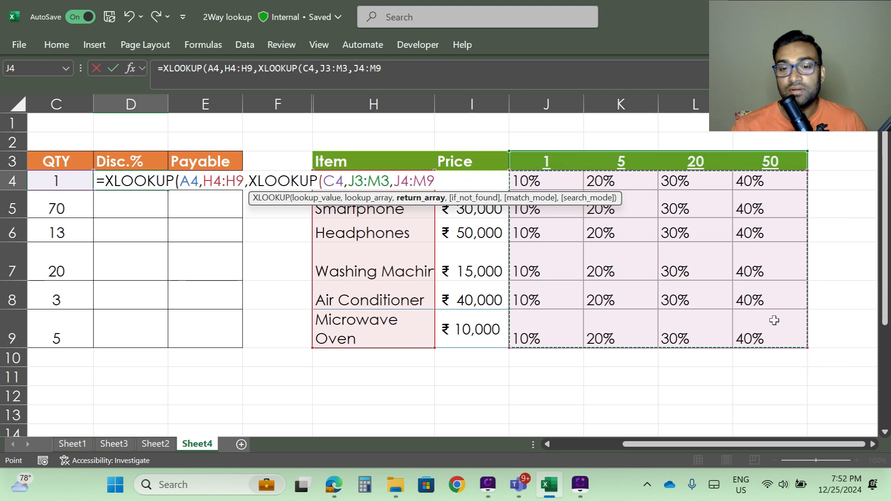
type(",")
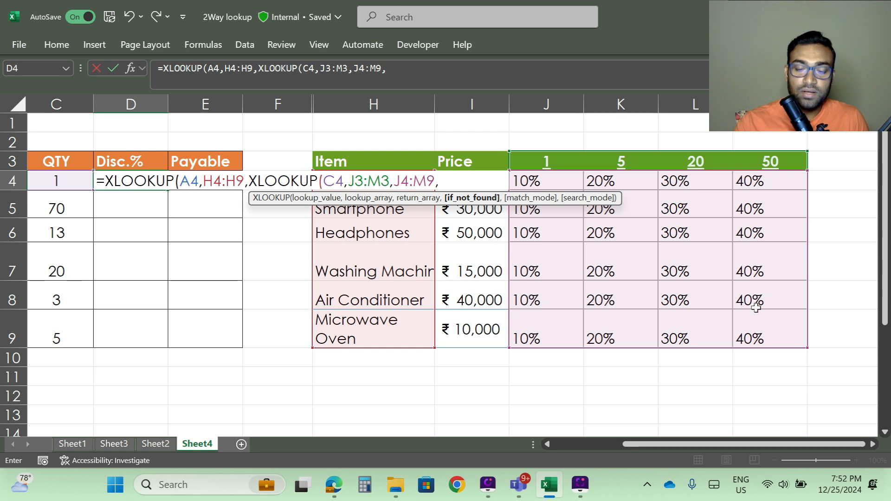
type(",")
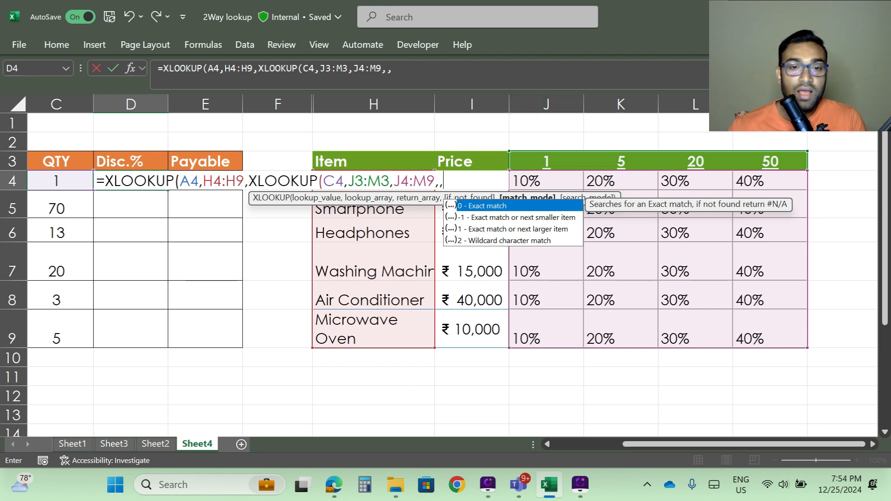
left_click(392, 69)
type("-")
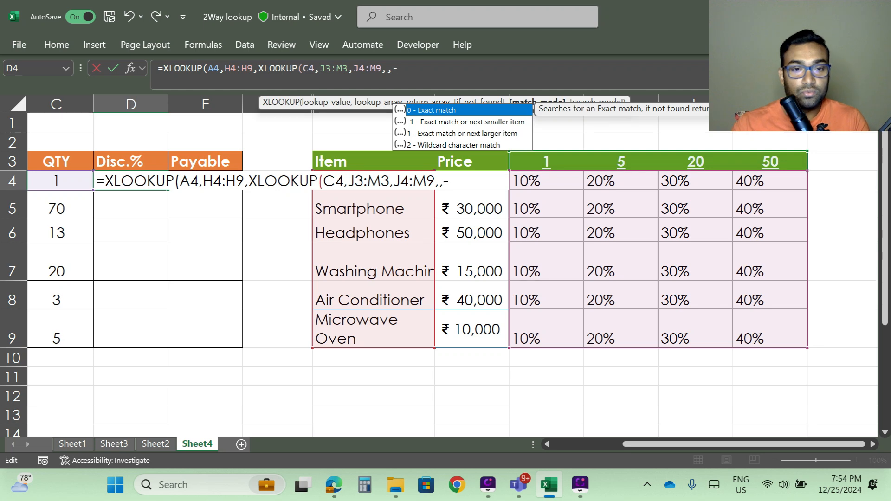
type("1")
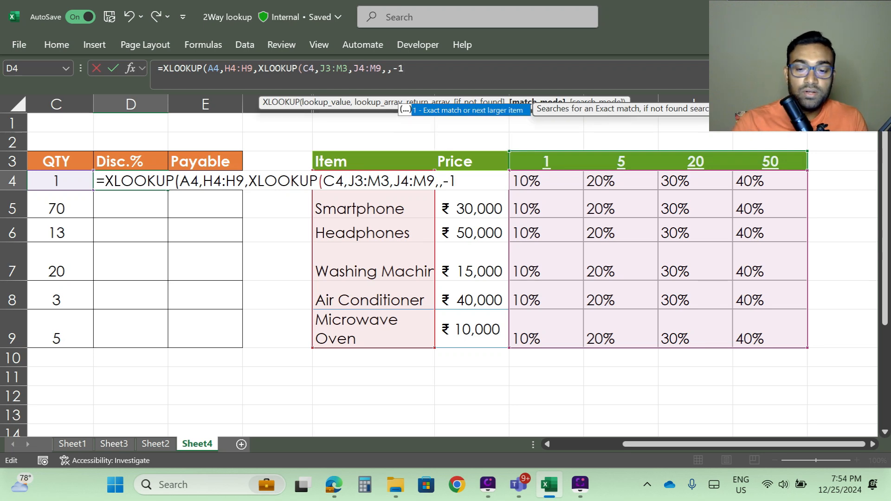
type("))")
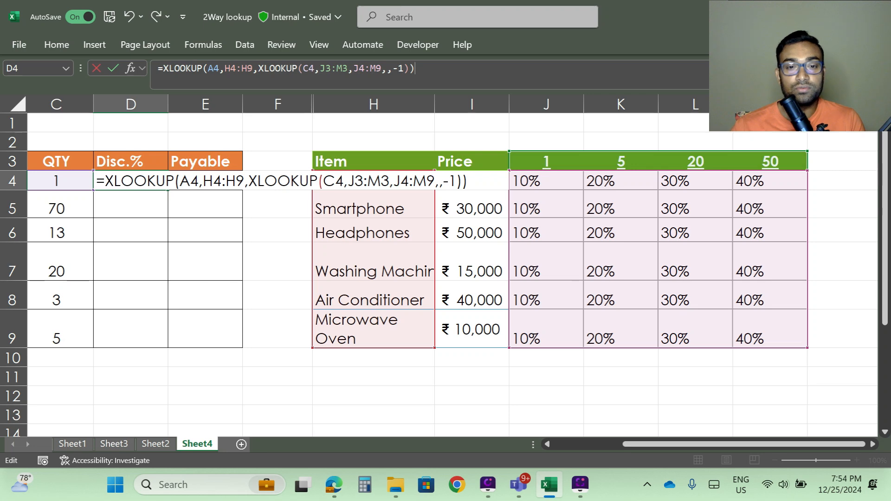
key("Return")
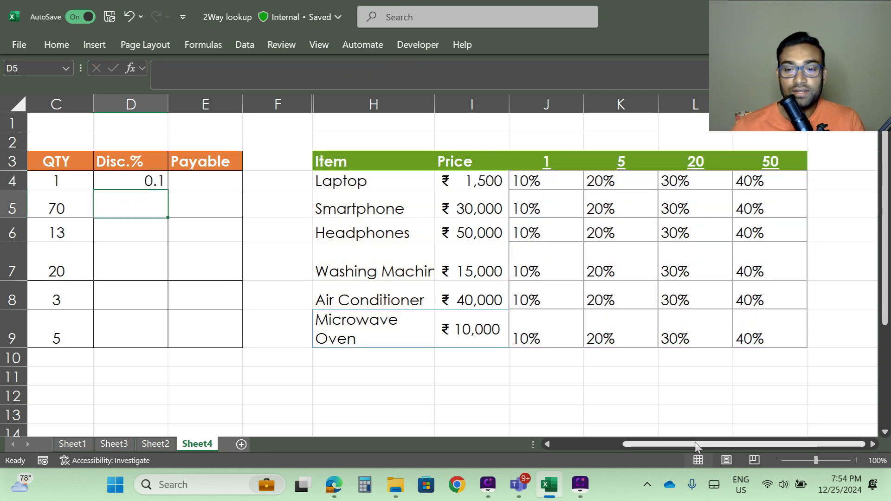
Fill the discount formula in D4 down to D9.
left_click_drag(696, 444, 653, 444)
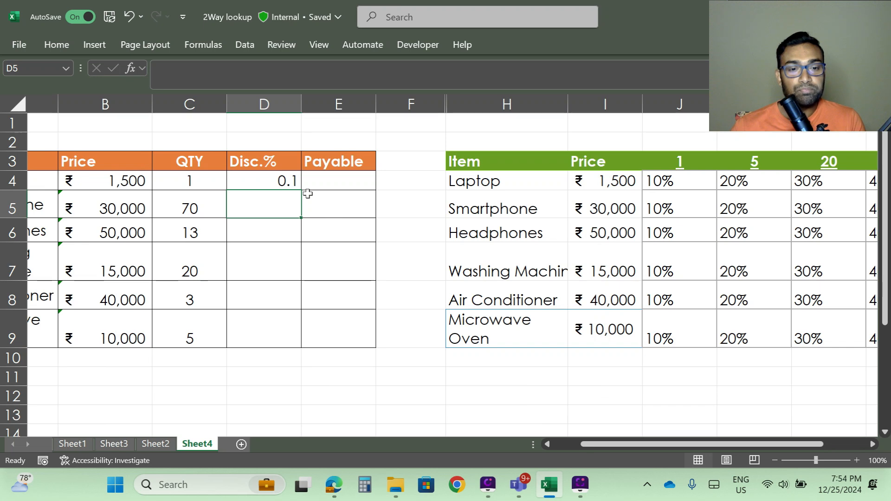
left_click(272, 183)
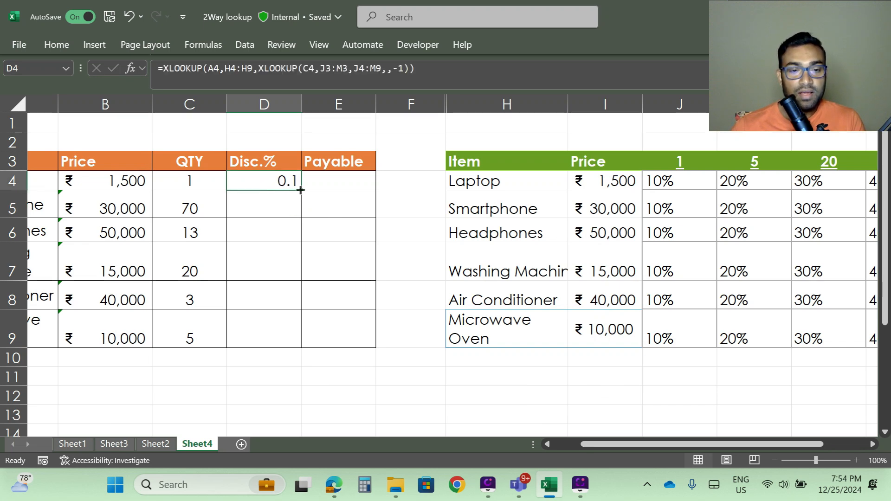
left_click_drag(300, 190, 308, 331)
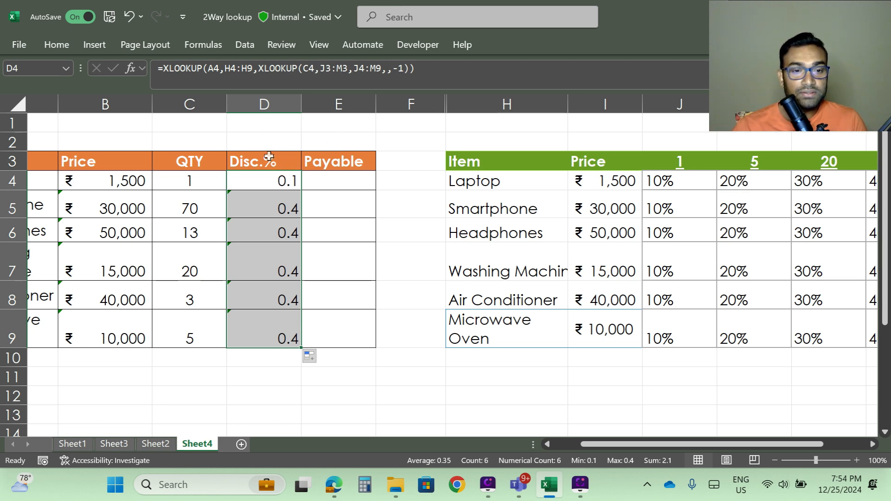
Format the discounts in D4:D9 as percentages.
left_click_drag(273, 175, 259, 331)
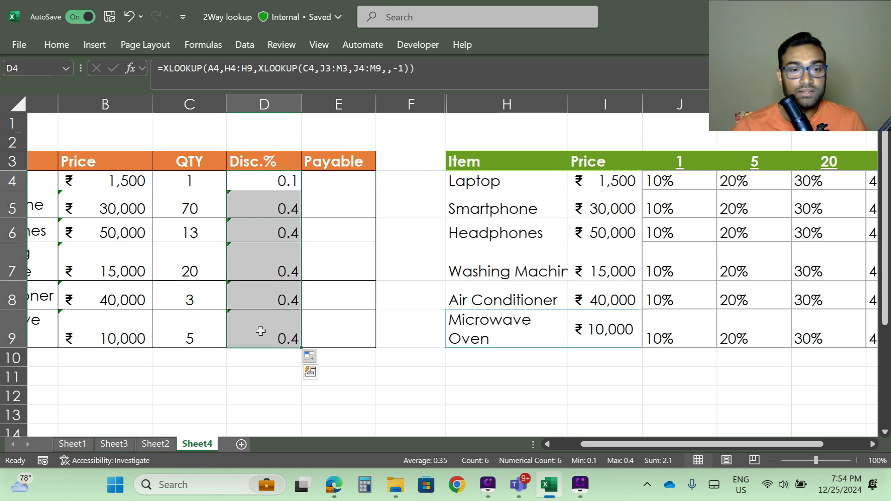
left_click(57, 45)
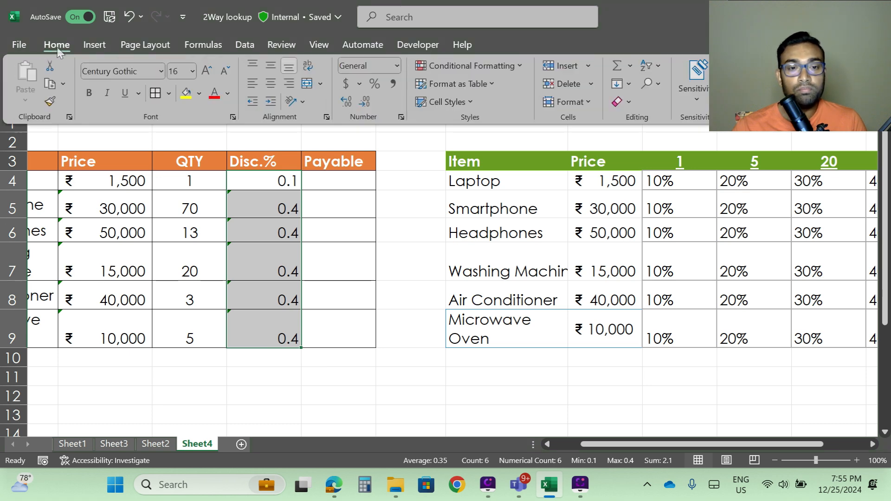
left_click(375, 84)
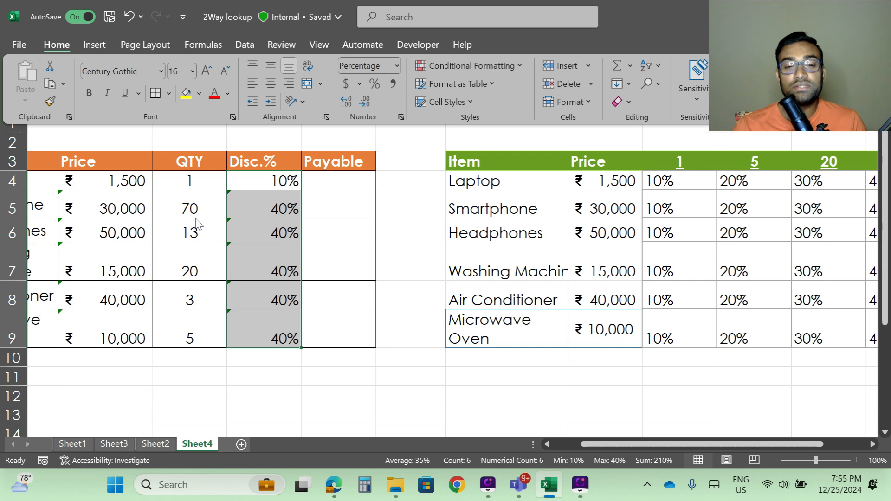
Edit the D4 formula to make the outer lookup array absolute as $H$4:$H$9.
left_click_drag(726, 444, 759, 443)
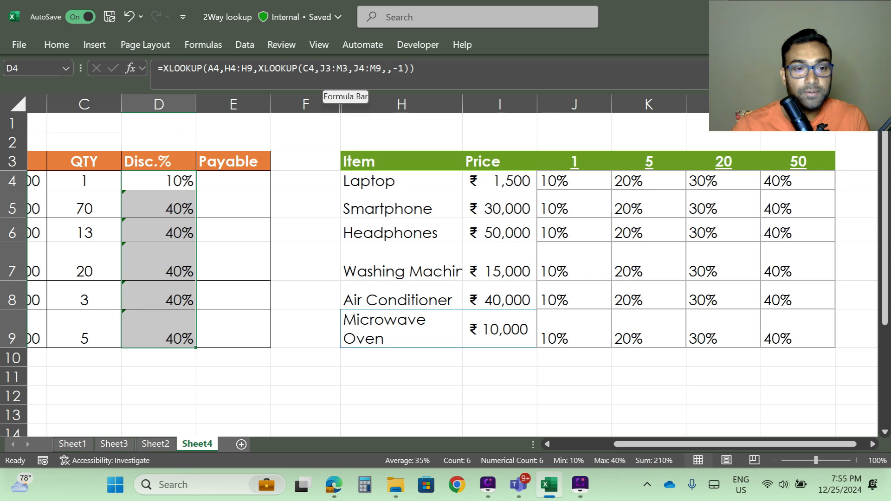
left_click(241, 69)
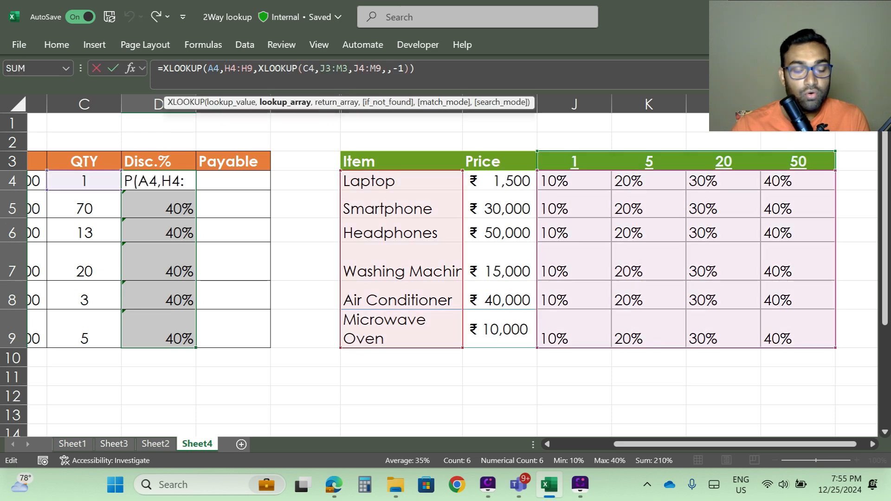
type("$H")
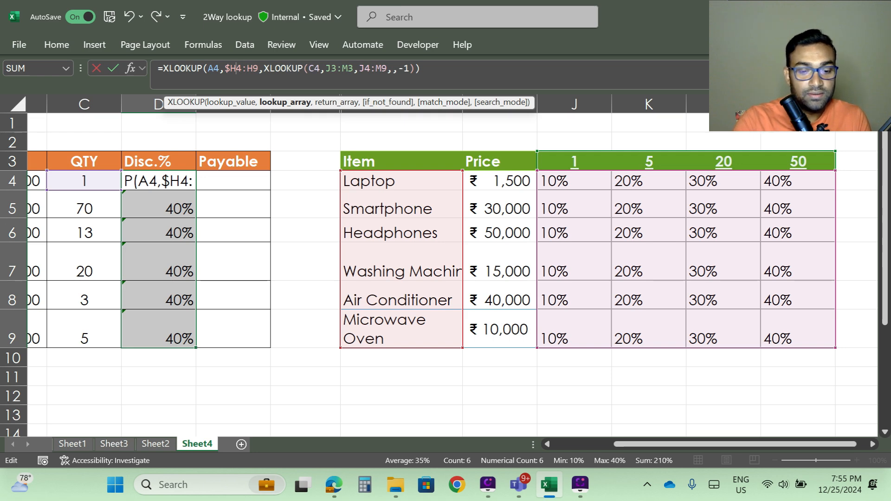
type("$4:")
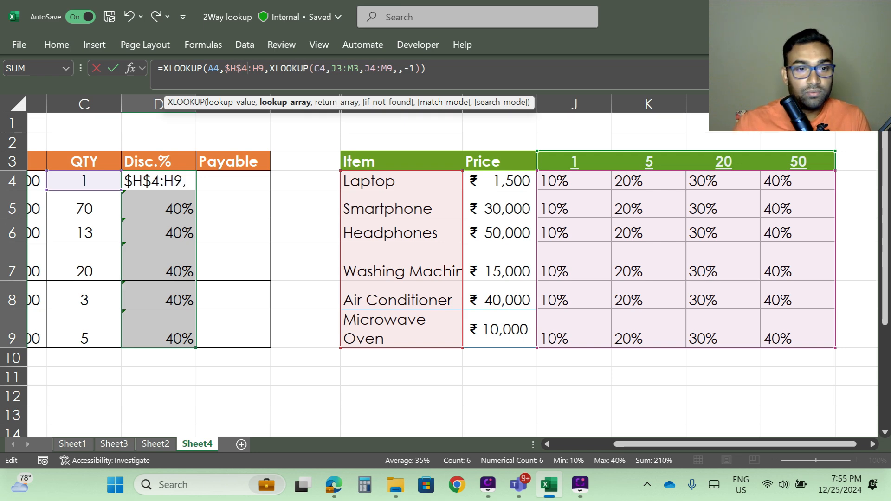
type("$H")
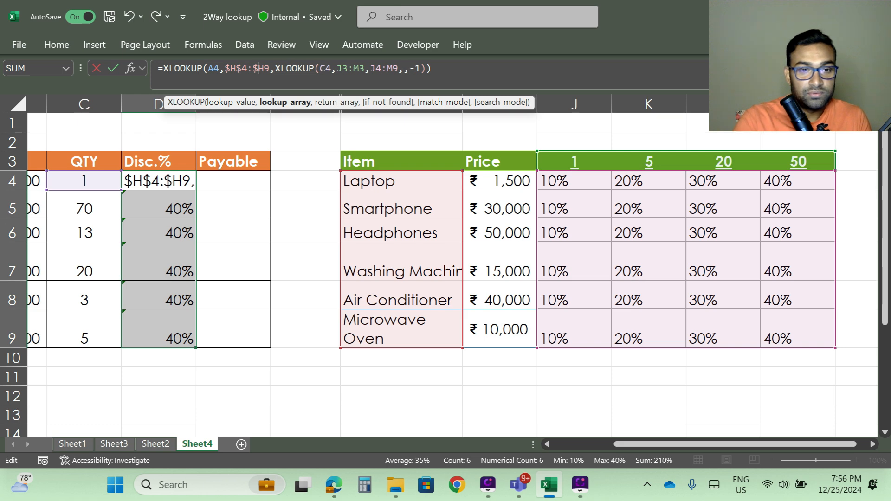
type("$")
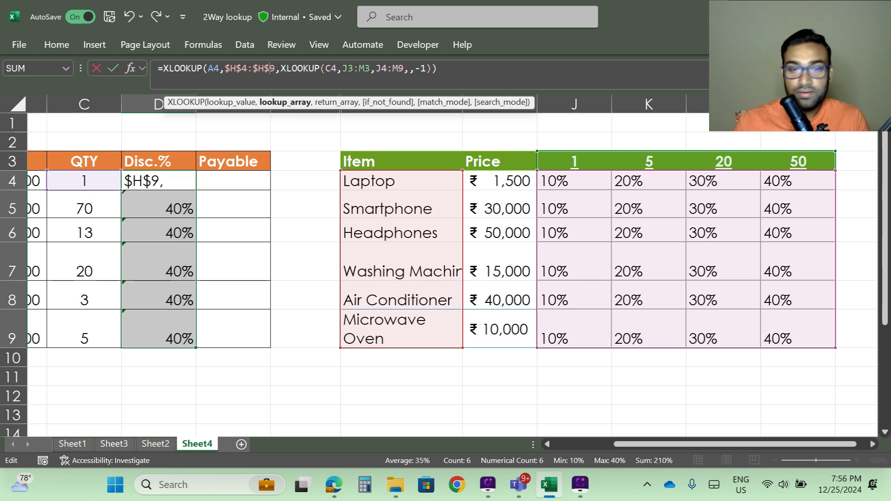
Make the nested XLOOKUP's lookup array in D4 absolute as $J$3:$M$3.
key("Right")
key("Right")
key("Right")
key("Right")
key("Right")
key("Right")
key("Right")
key("Right")
key("Right")
key("Right")
key("Right")
key("Right")
key("Right")
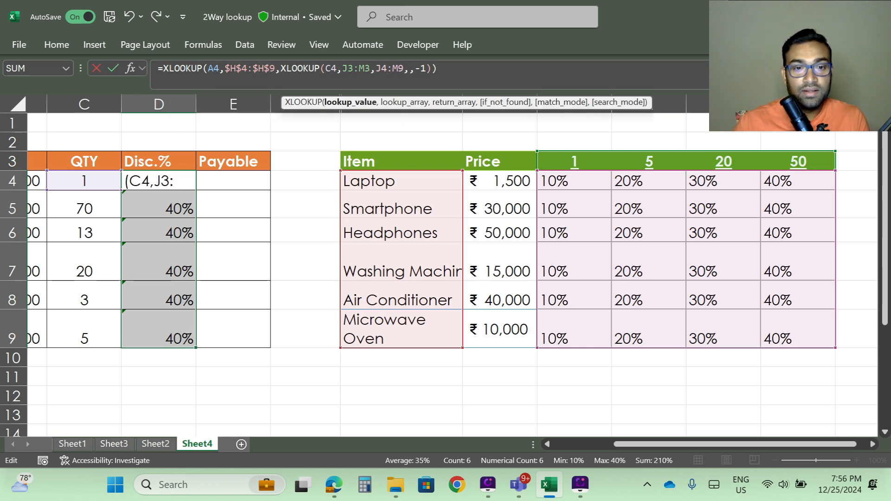
type("$")
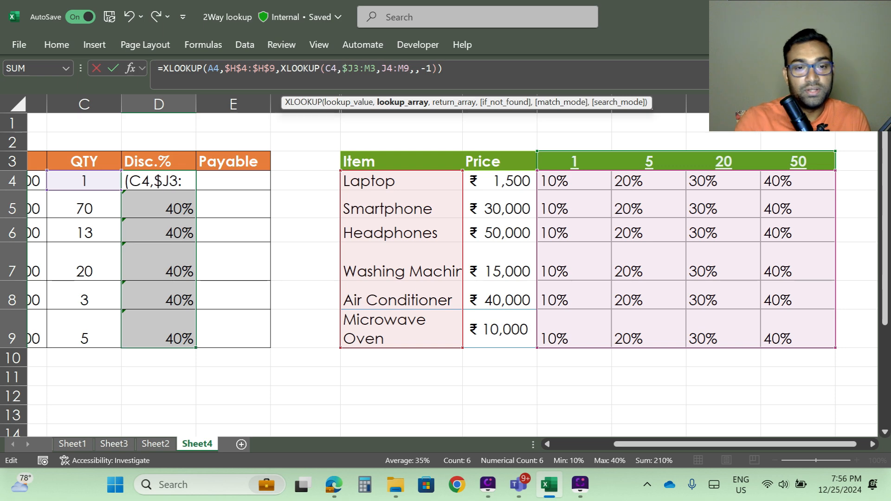
key("Right")
type("$")
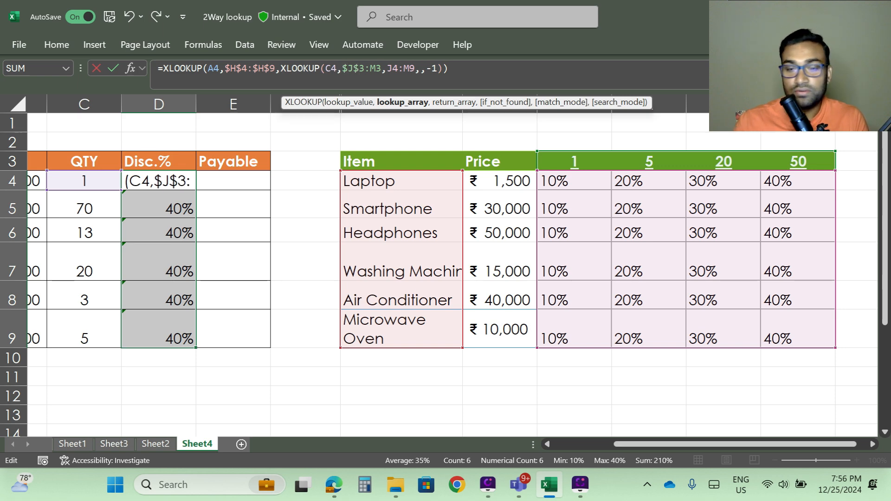
key("Right")
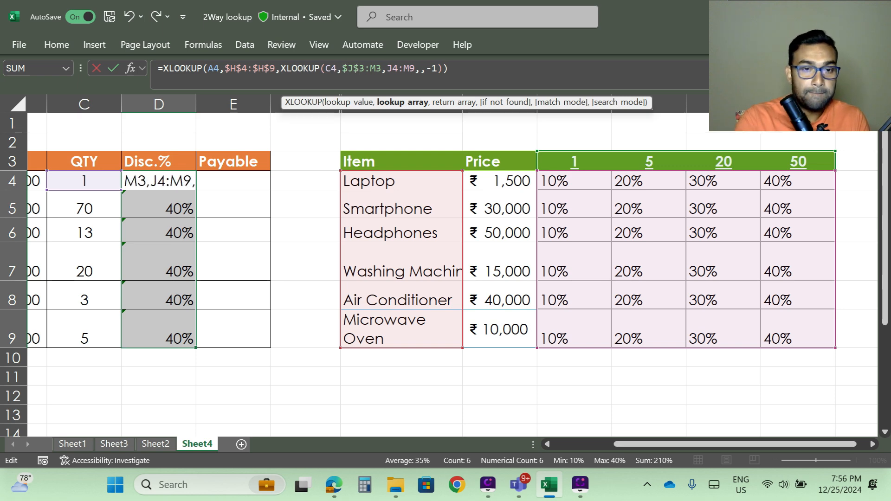
type("$")
key("Right")
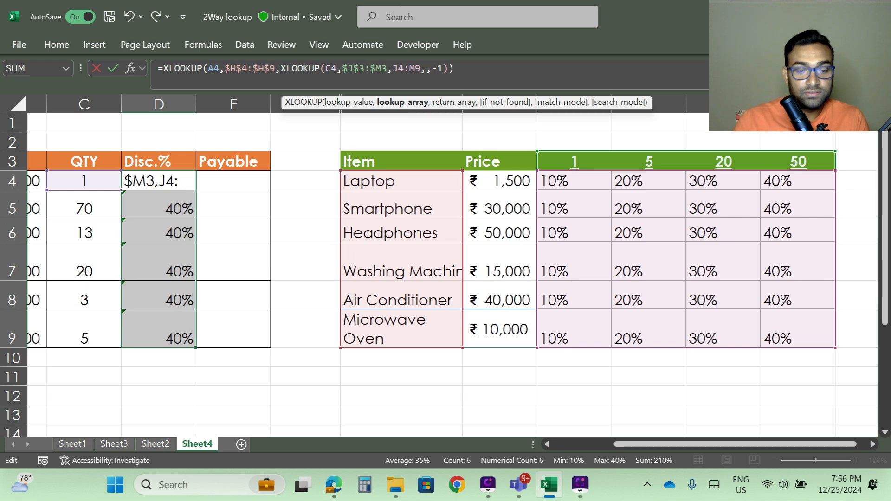
type("$")
key("Right")
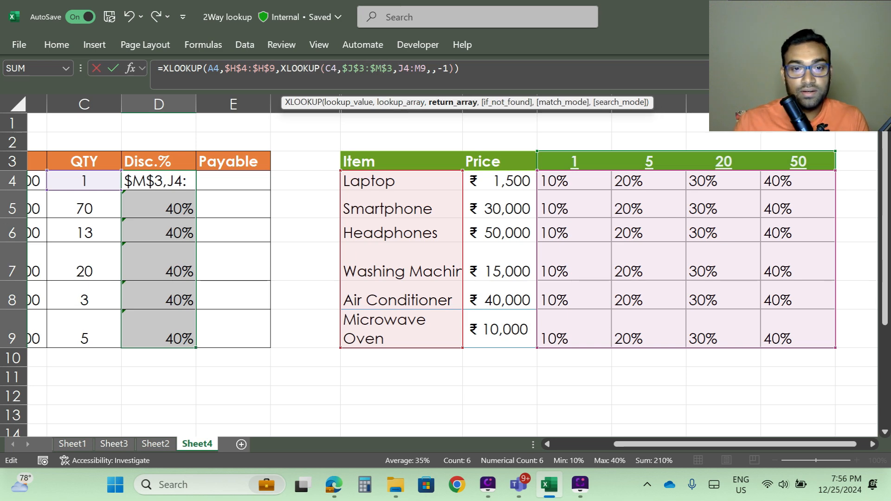
Make the nested XLOOKUP's return array in D4 absolute as $J$4:$M$9.
type("$")
key("Right")
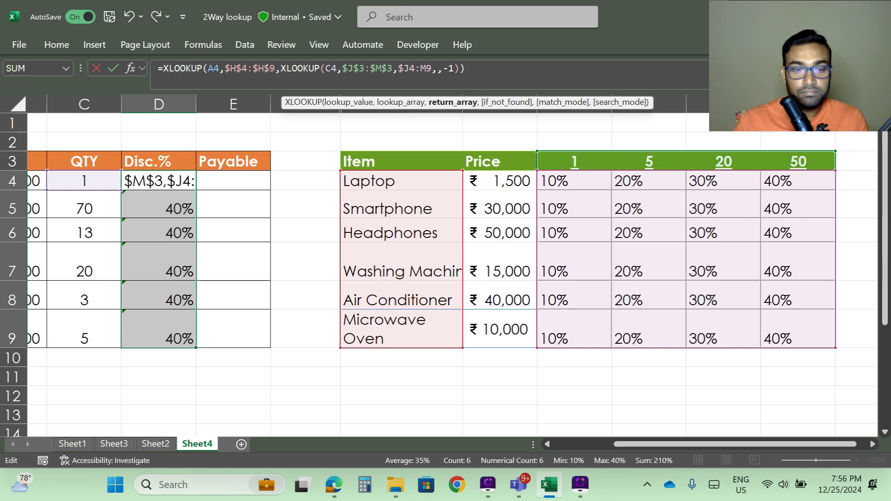
type("$")
key("Right")
key("Right")
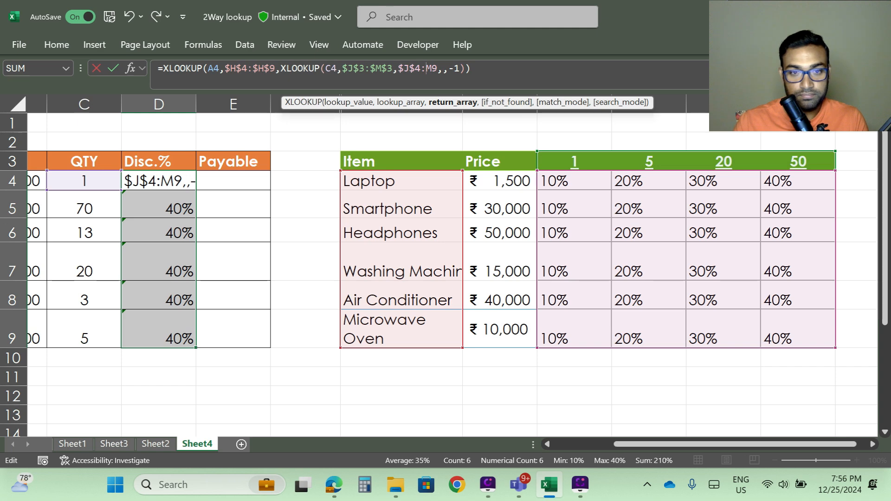
type("$H")
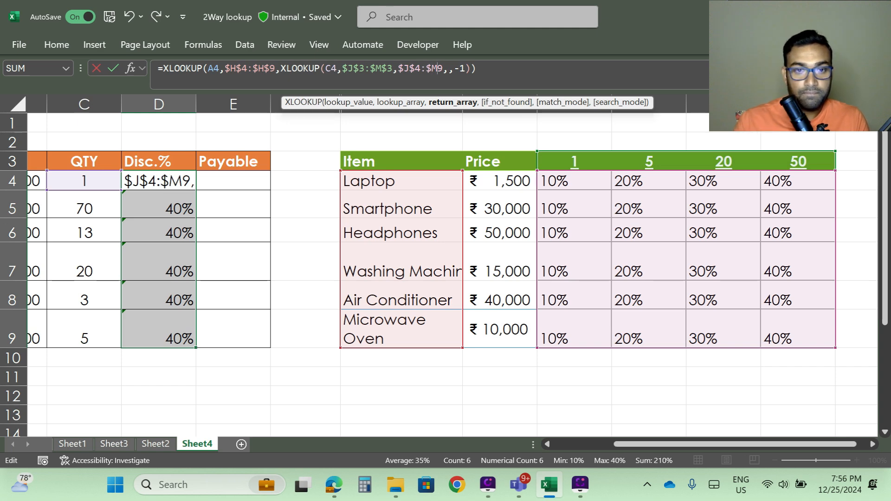
type("$")
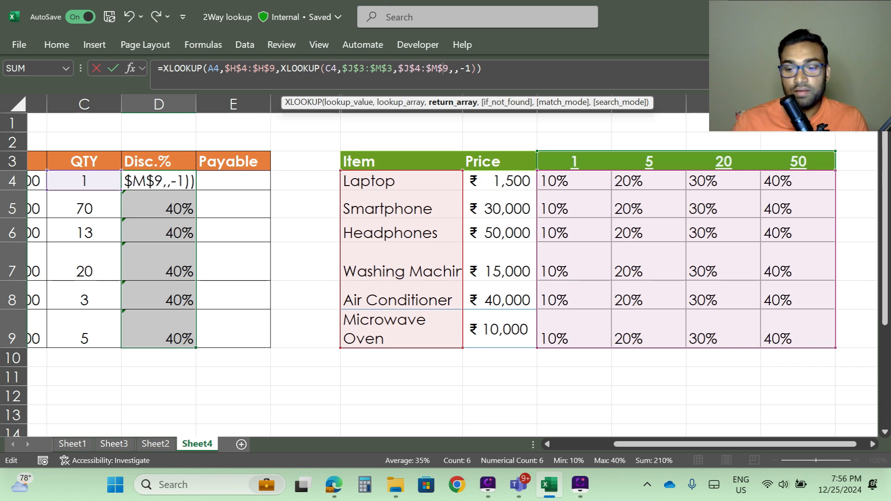
Confirm the absolute-range XLOOKUP formula in D4 and copy it down through D9.
key("Return")
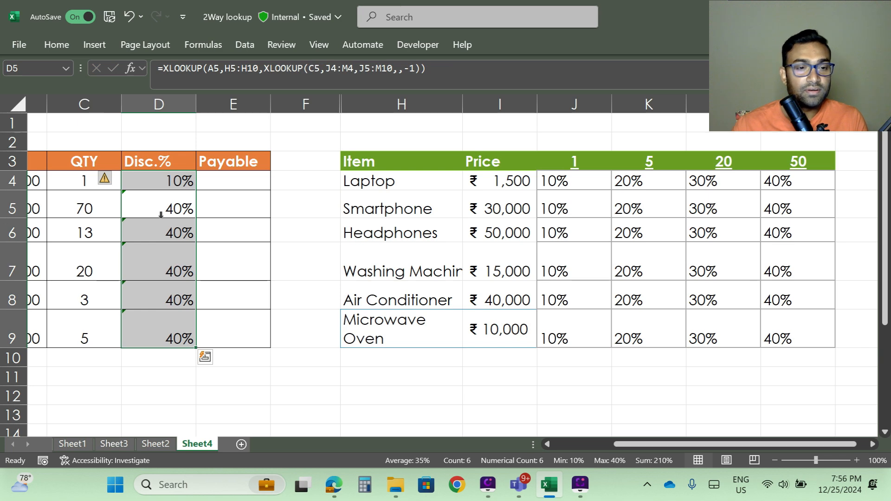
left_click(155, 180)
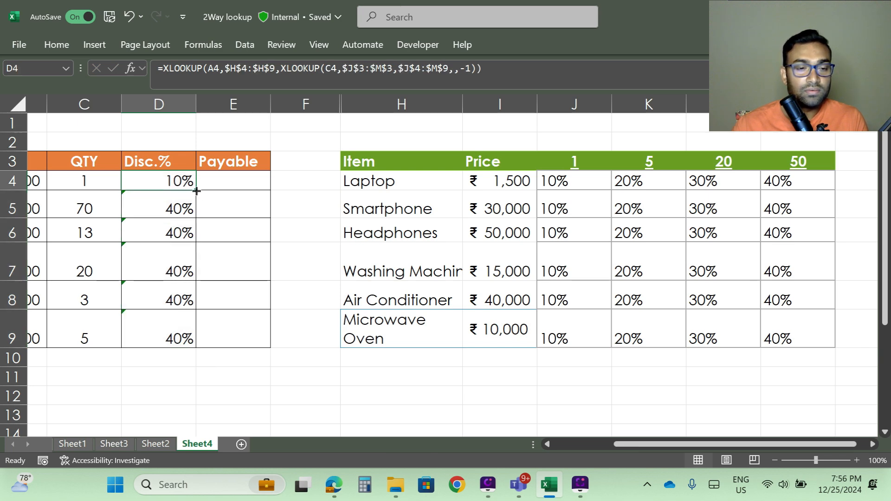
double_click(196, 191)
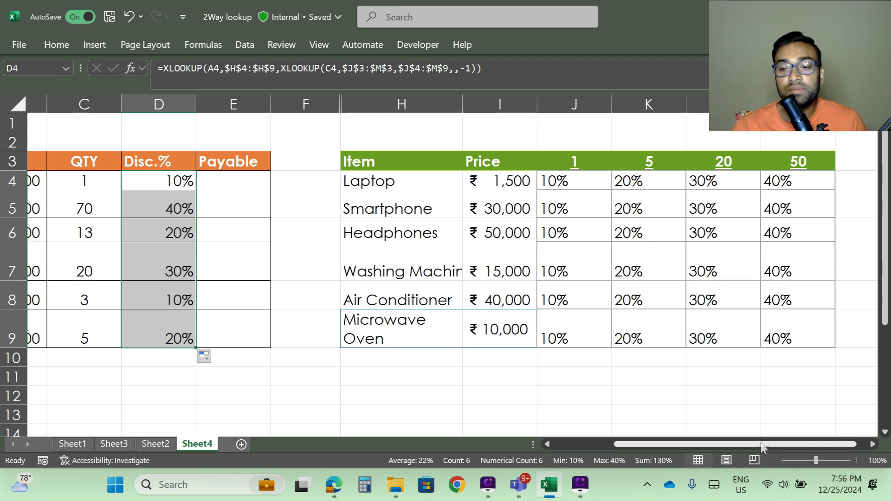
Start the Payable formula in E4 by multiplying price by quantity and a fixed discount factor, as =B4*C4*(1-10%).
left_click_drag(756, 444, 723, 447)
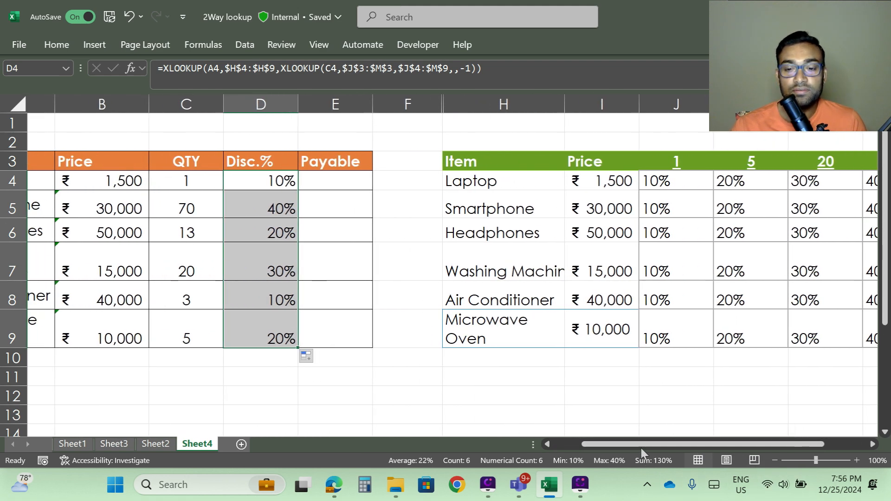
left_click_drag(641, 447, 658, 447)
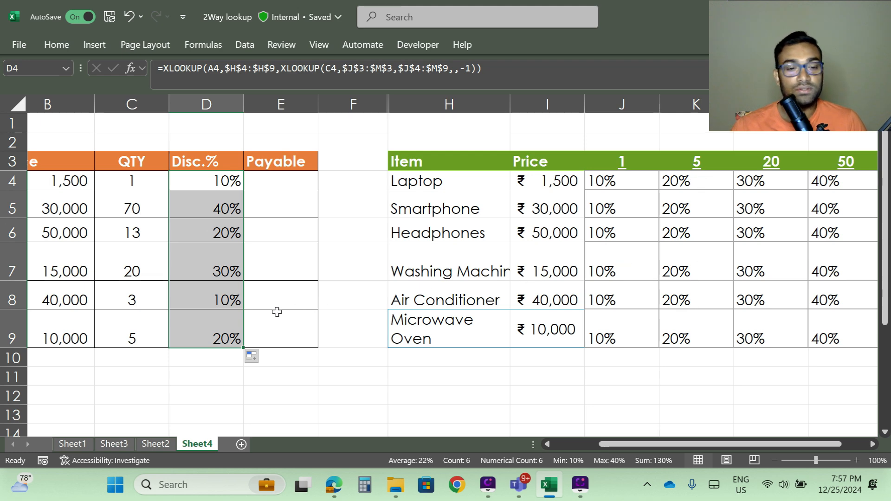
left_click_drag(792, 445, 694, 446)
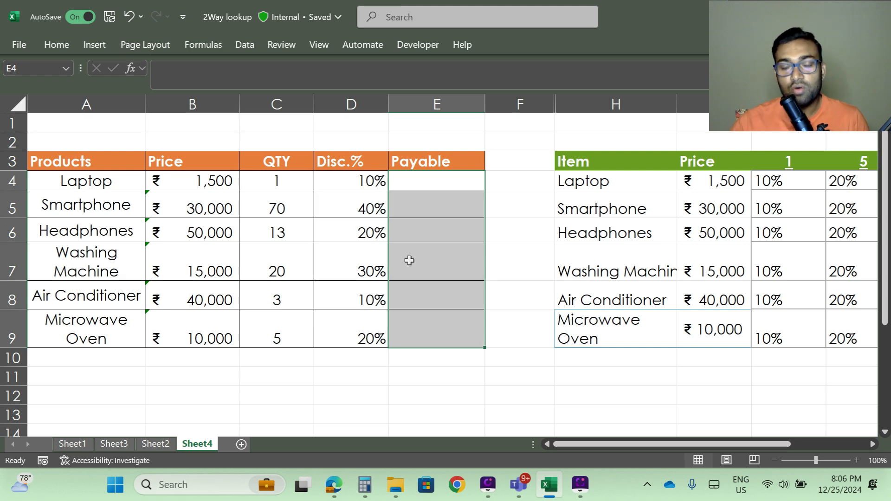
left_click(430, 181)
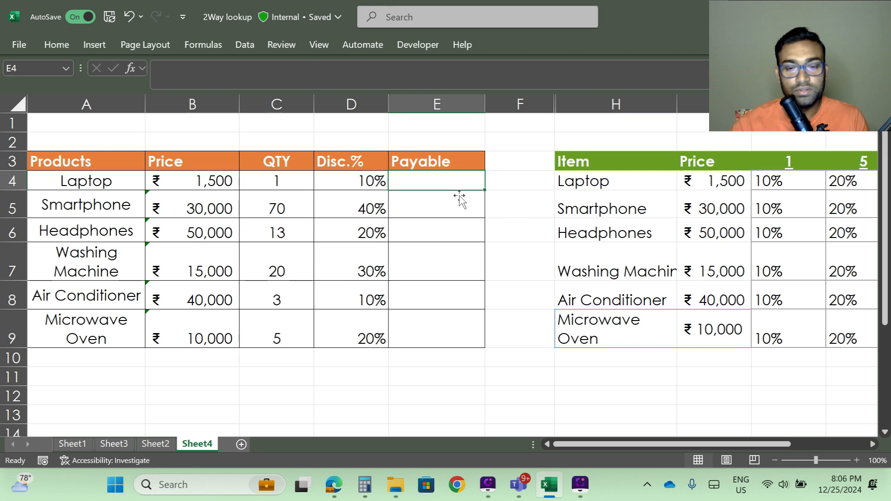
type("=")
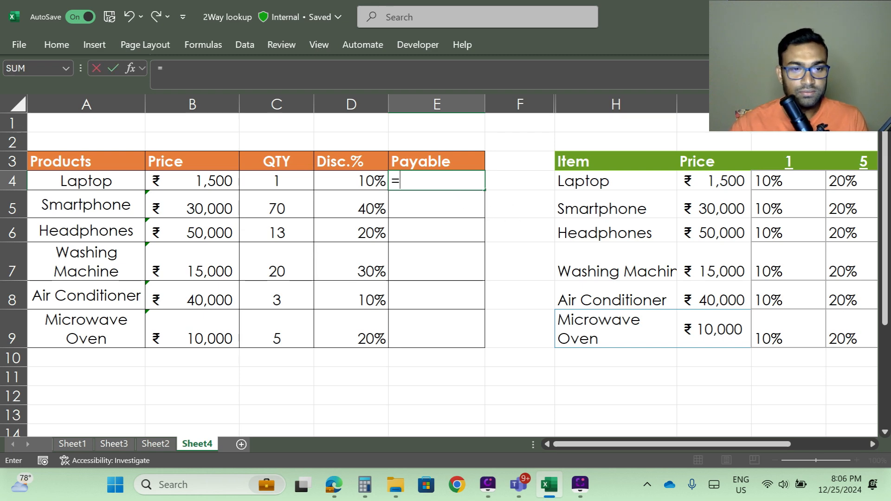
left_click(199, 182)
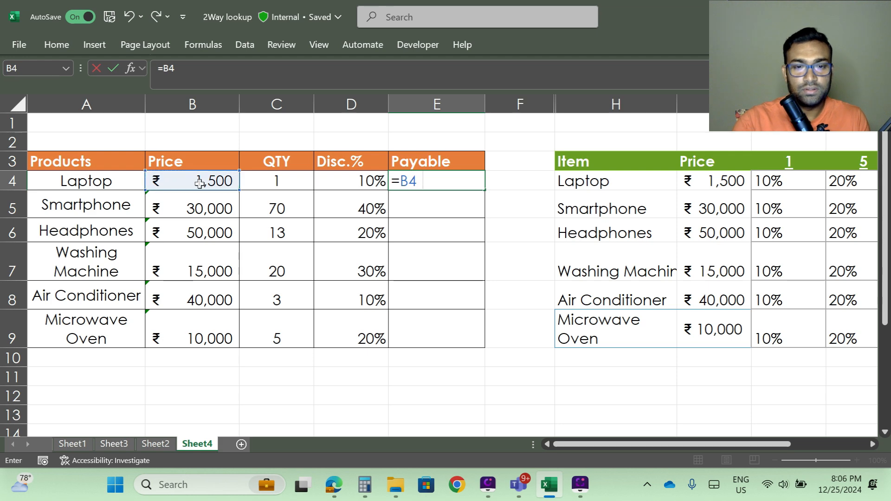
left_click(273, 182)
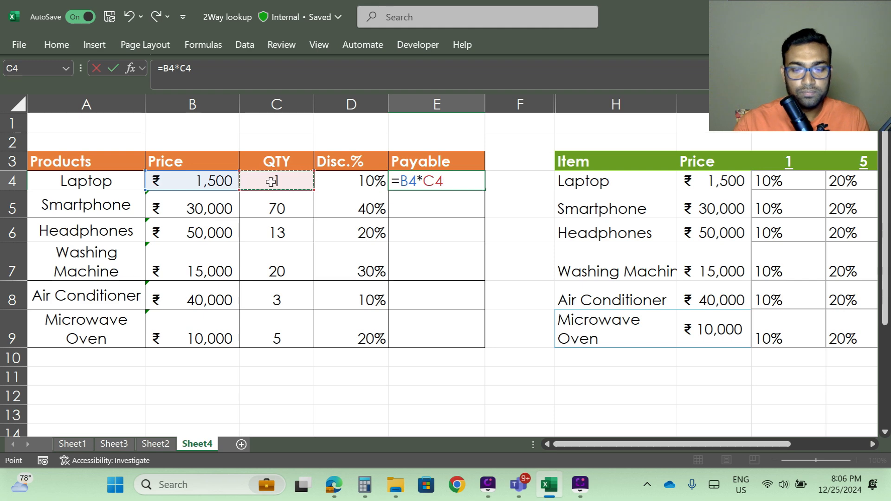
type("*")
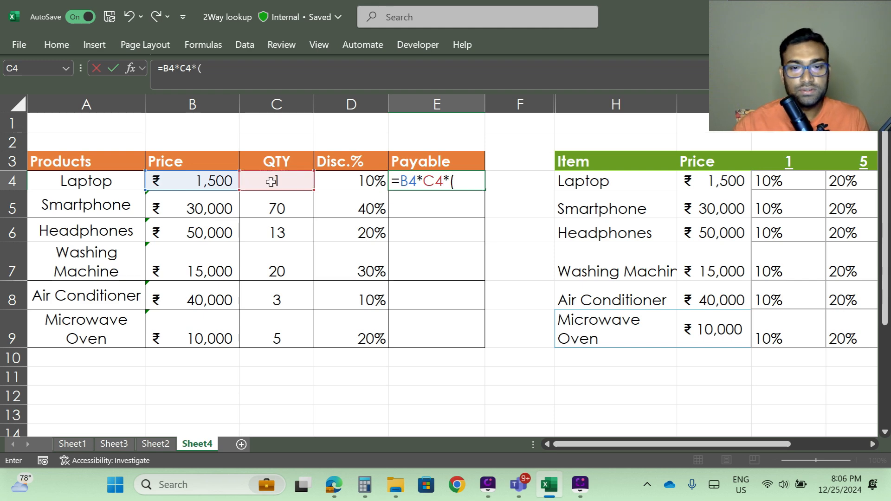
type("(1")
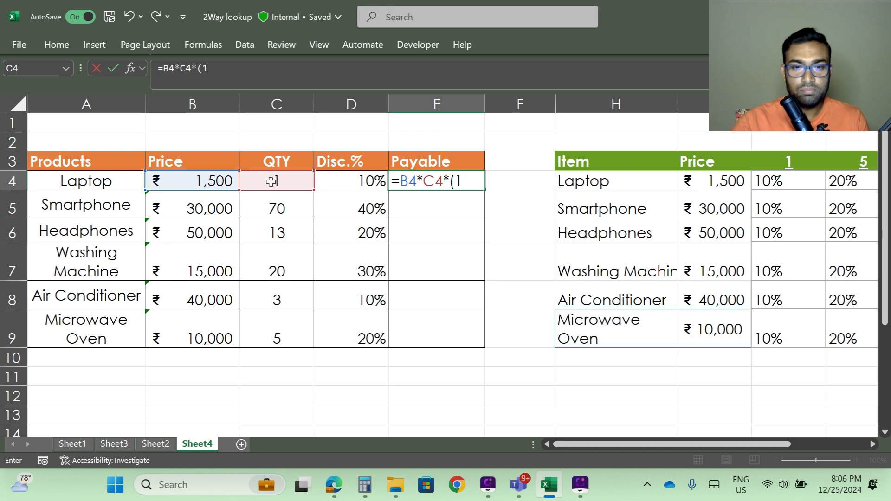
type("-10")
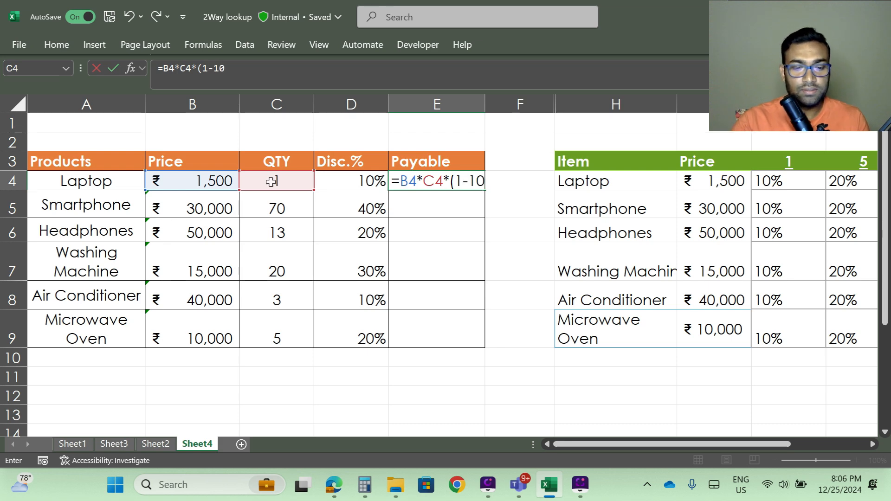
type("%")
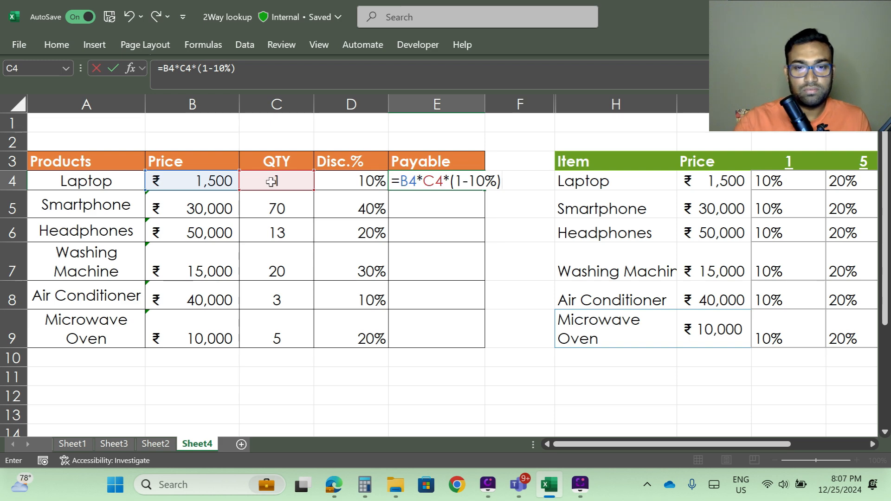
Replace the fixed 10% in E4 with the discount cell, completing the formula as =B4*C4*(1-D4).
key("BackSpace")
key("BackSpace")
key("BackSpace")
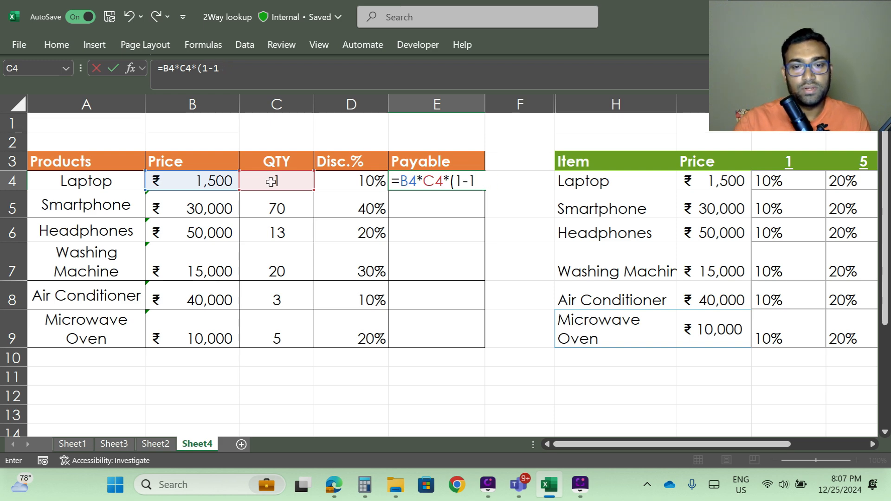
key("BackSpace")
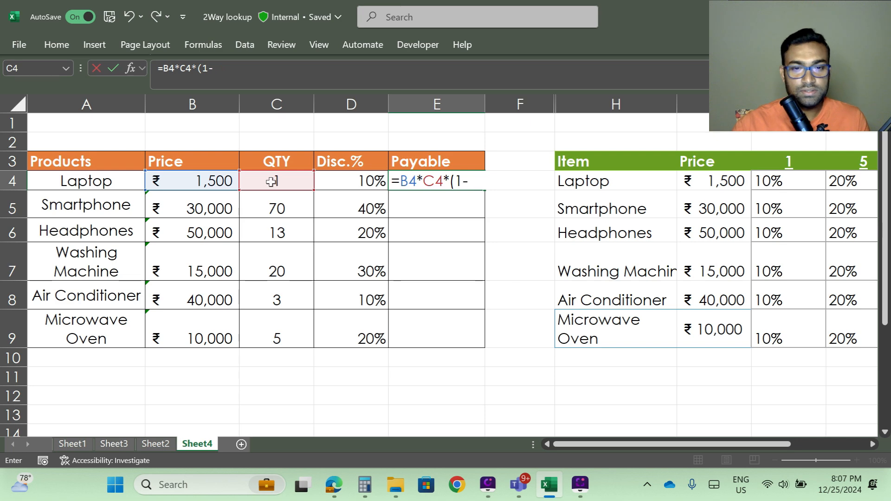
left_click(355, 181)
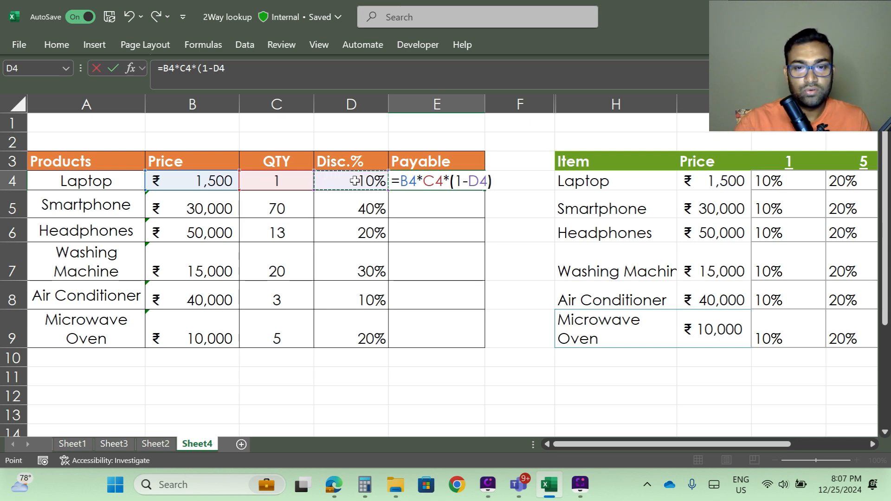
type(")")
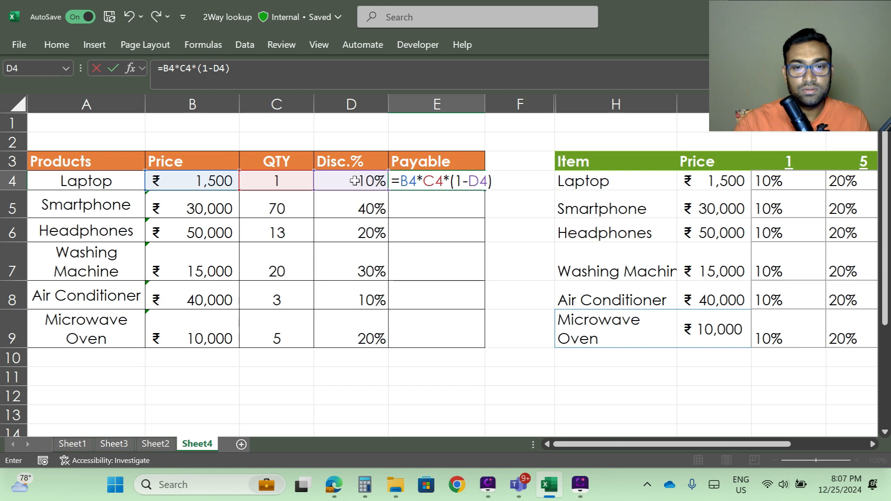
key("Return")
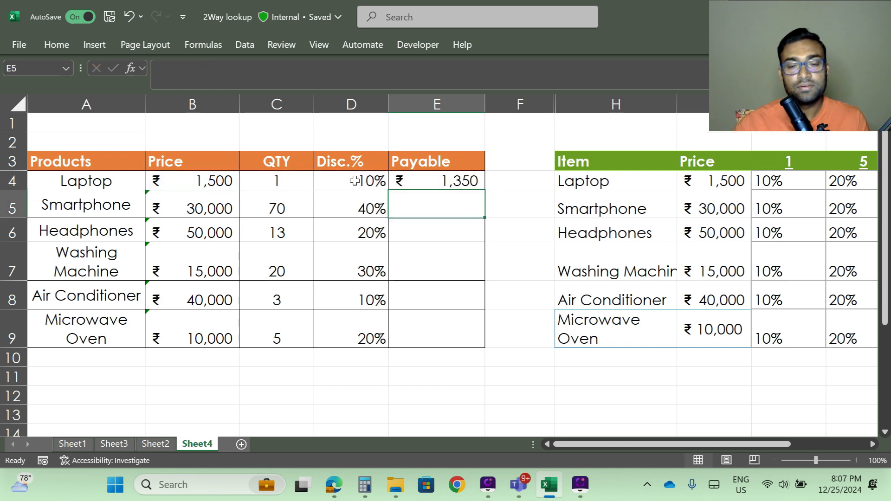
Copy the Payable formula from E4 down through E9.
left_click(462, 183)
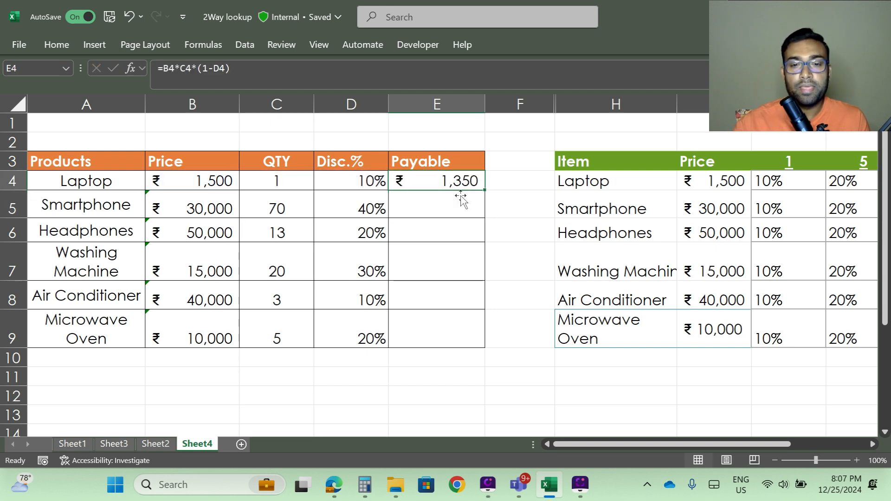
double_click(486, 190)
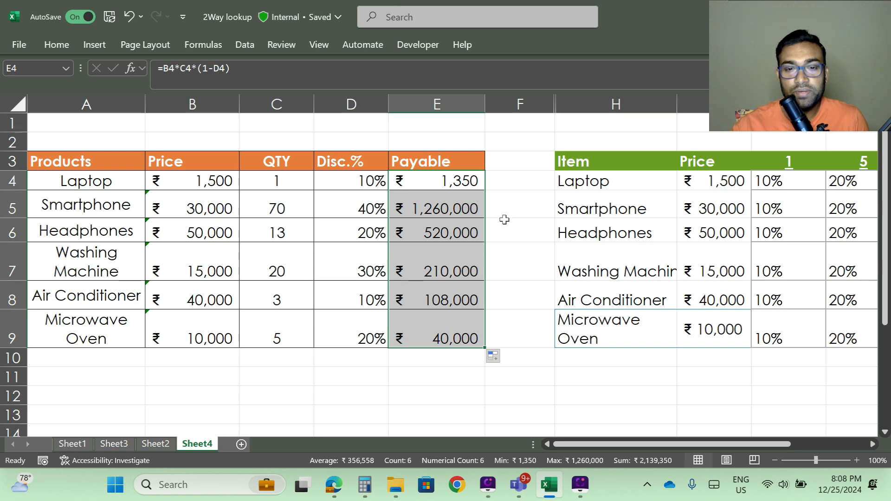
left_click(442, 183)
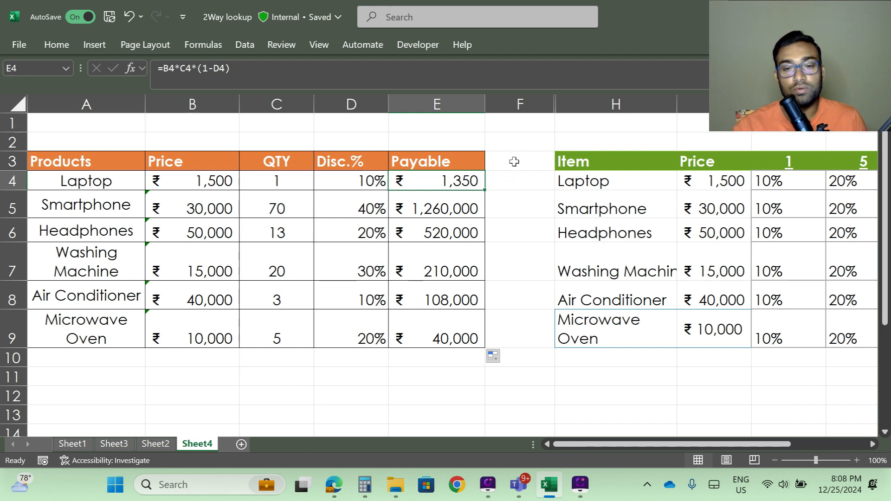
Calculate the laptop's discount amount in F4 with =B4*C4*D4 and copy the formula down through F9.
left_click(503, 182)
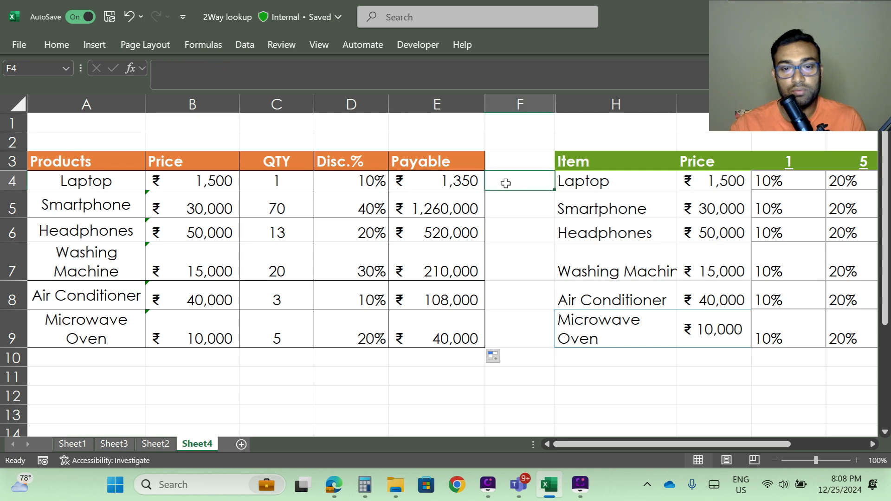
type("=")
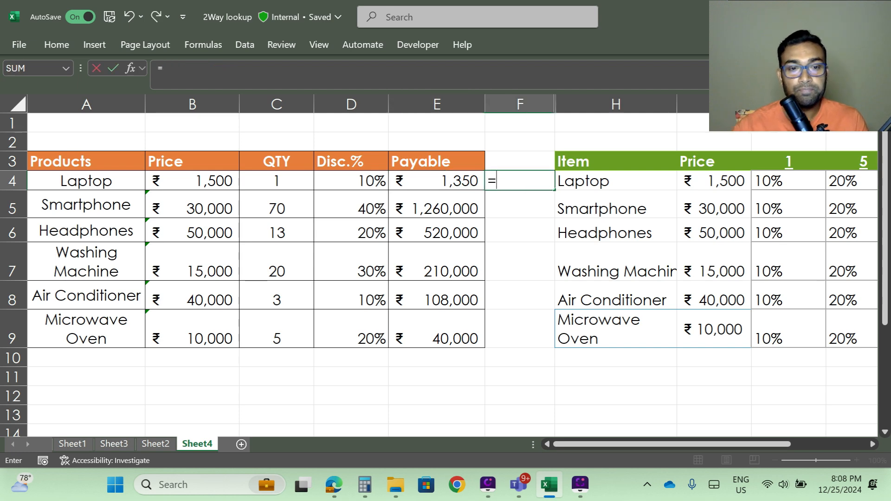
left_click(210, 184)
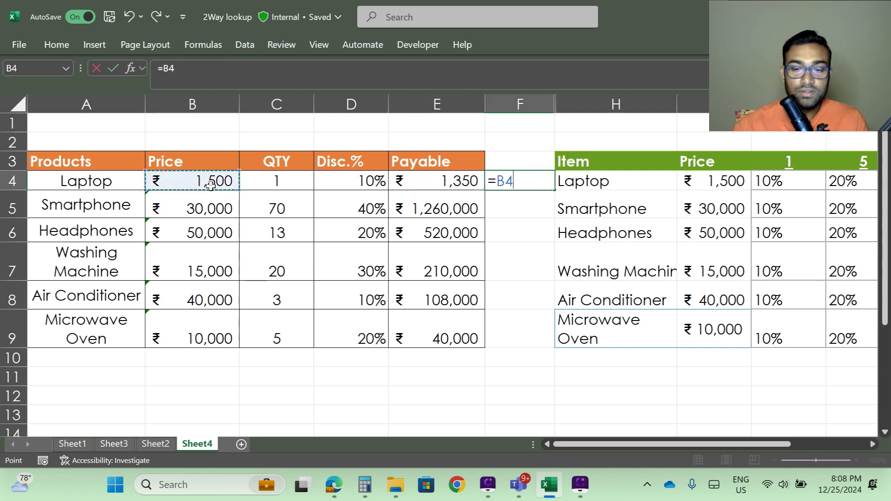
type("*")
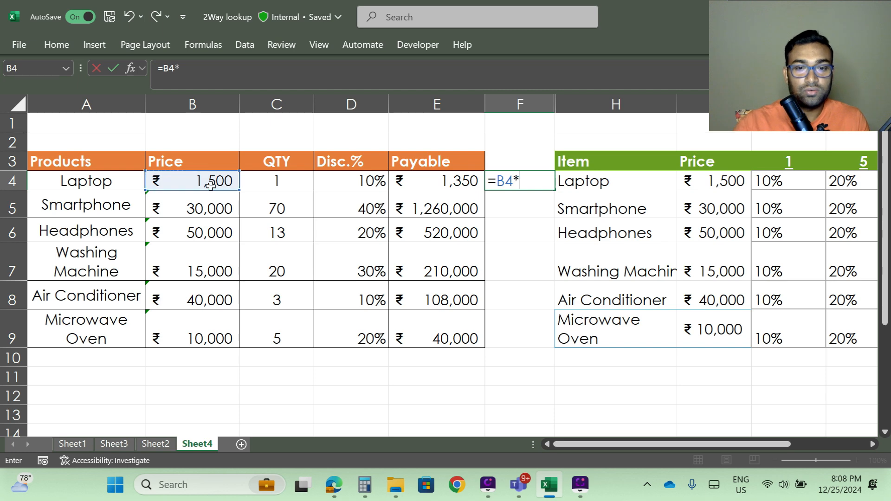
left_click(274, 181)
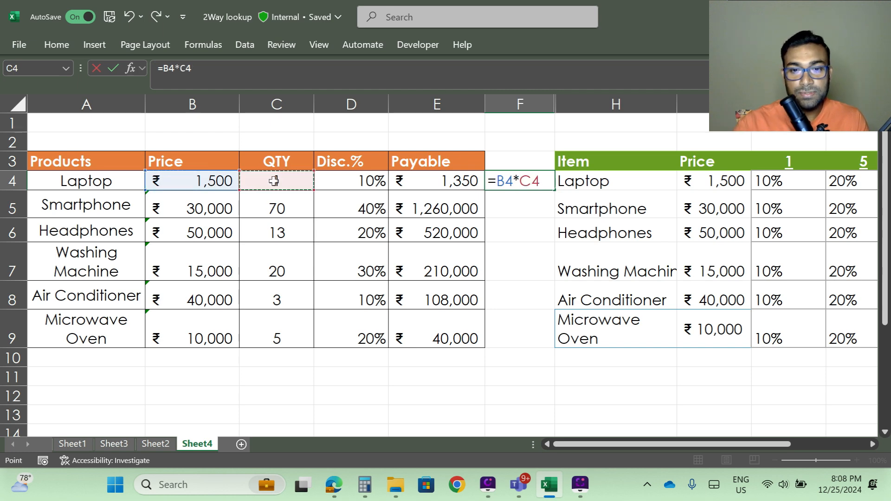
type("*")
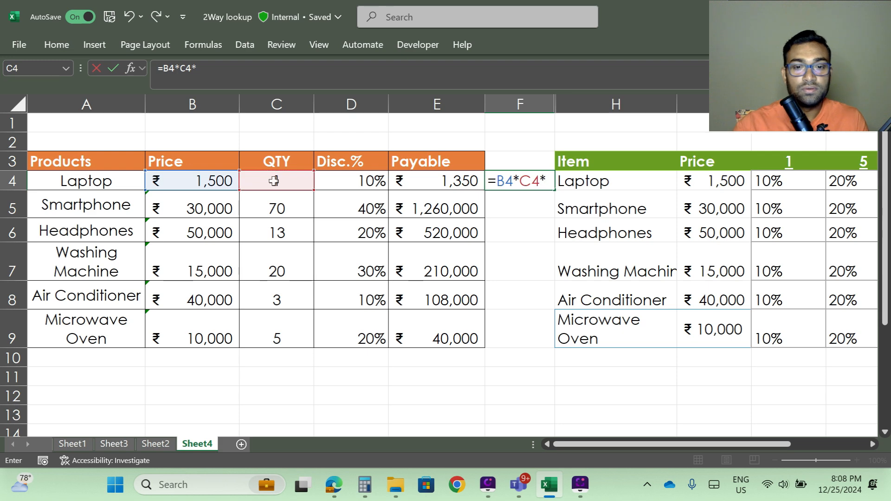
left_click(354, 182)
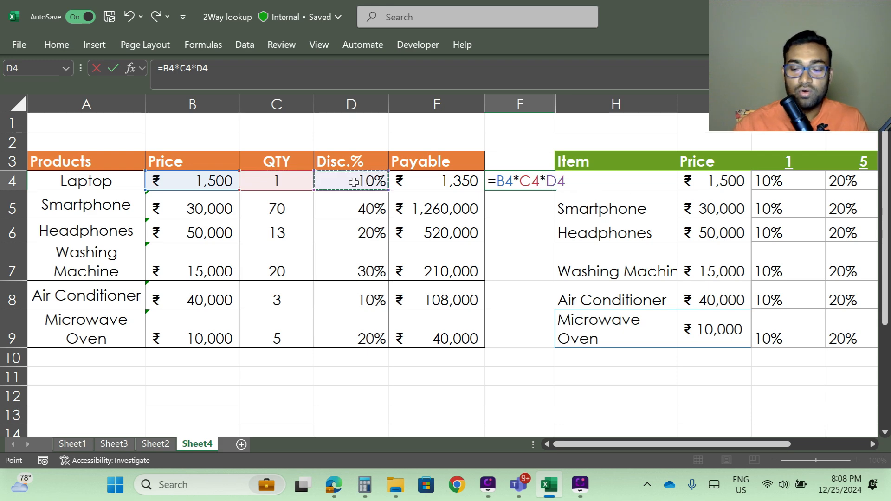
key("Return")
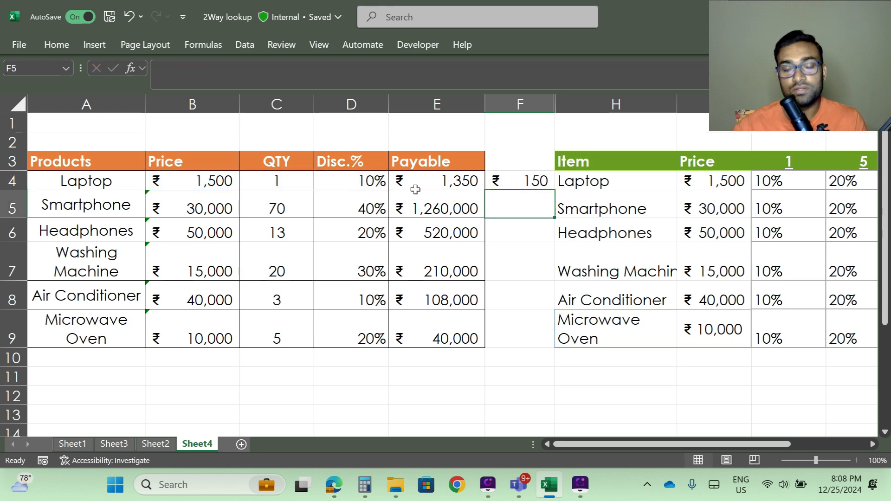
left_click(510, 182)
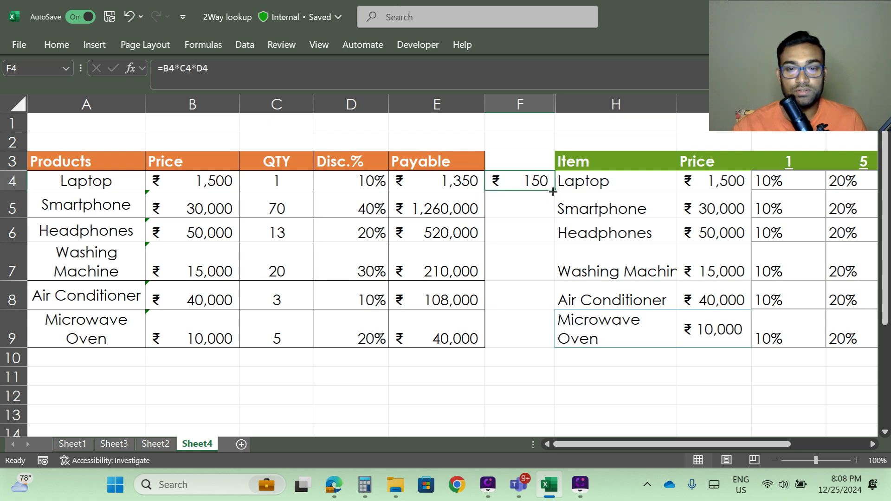
left_click_drag(552, 191, 548, 332)
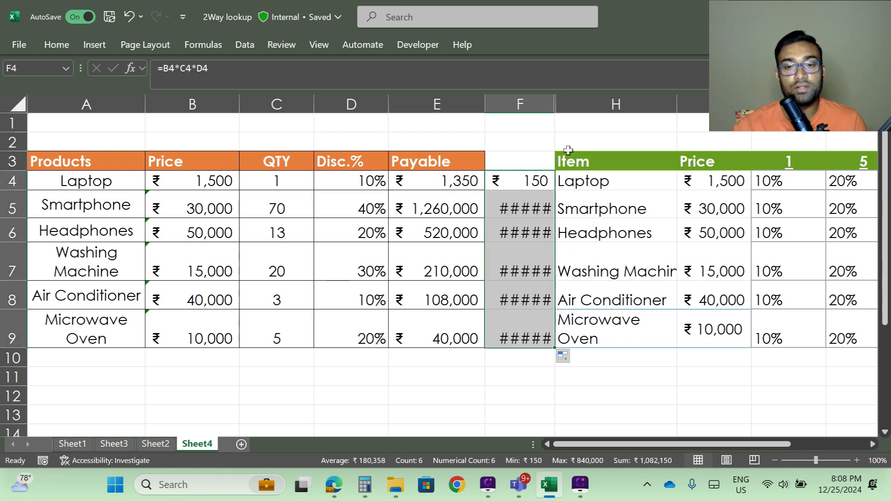
Reveal the hidden column G and widen column F enough to fit the discount amounts.
left_click_drag(556, 103, 636, 103)
left_click_drag(556, 103, 587, 104)
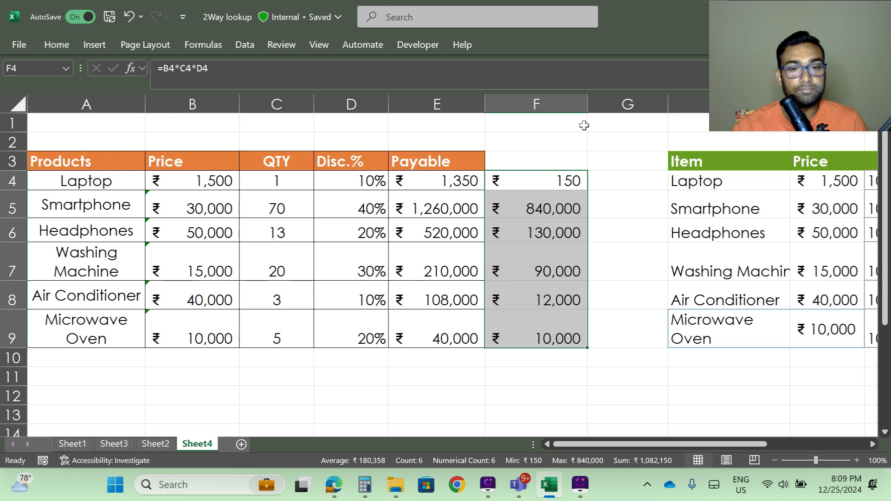
Enter the header "Dis Amt" in F3 above the discount amounts.
left_click(536, 158)
type("D")
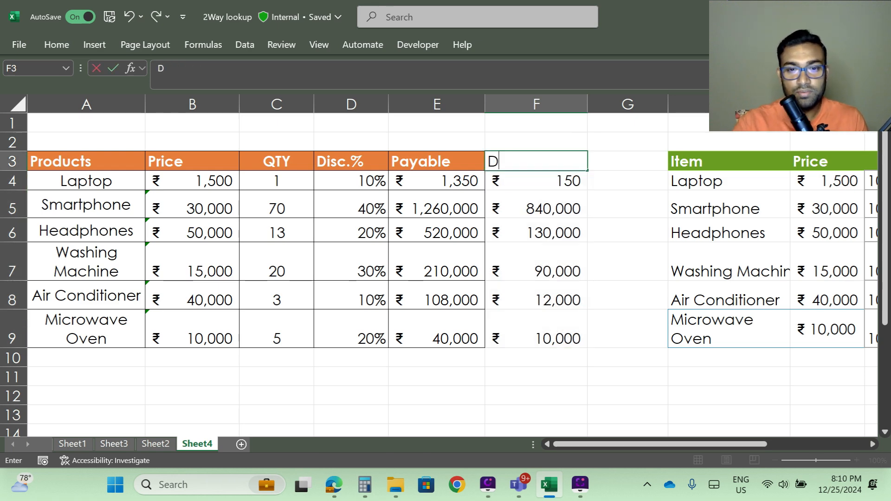
type("is ")
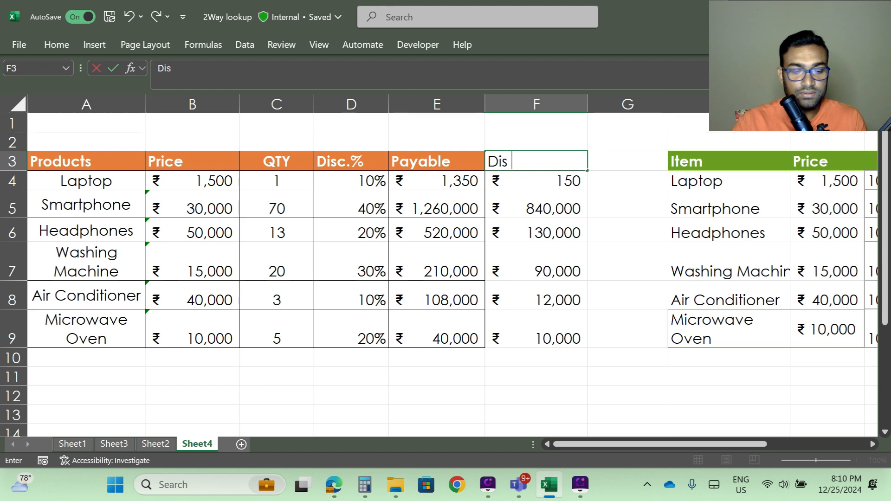
type("Amt")
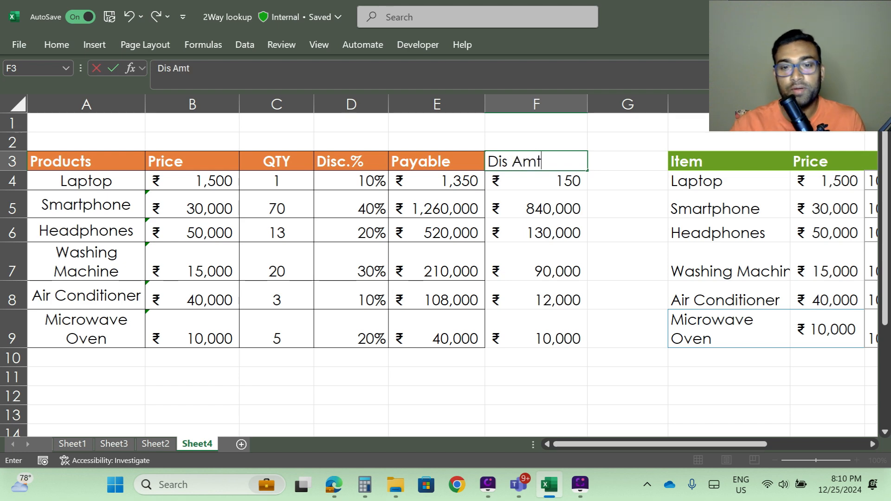
left_click(551, 190)
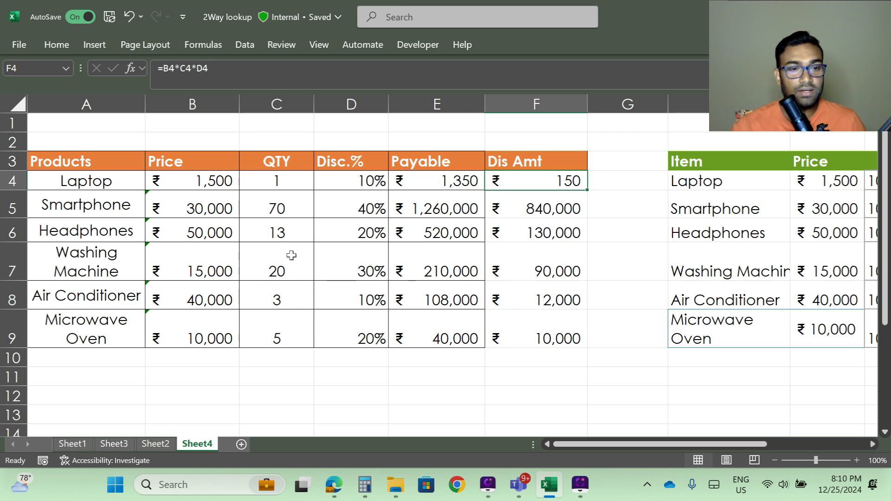
Convert the range A3:F9 into a table with headers and hide its filter buttons.
left_click(244, 254)
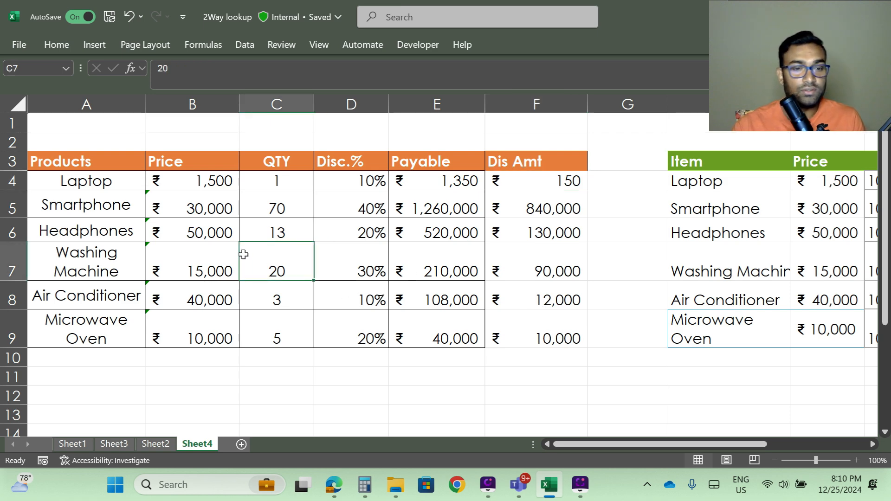
key("ctrl+t")
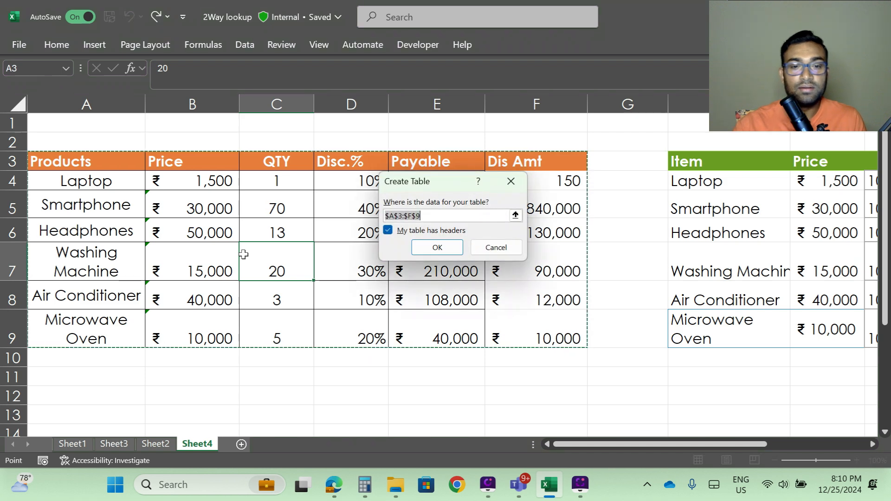
left_click(436, 247)
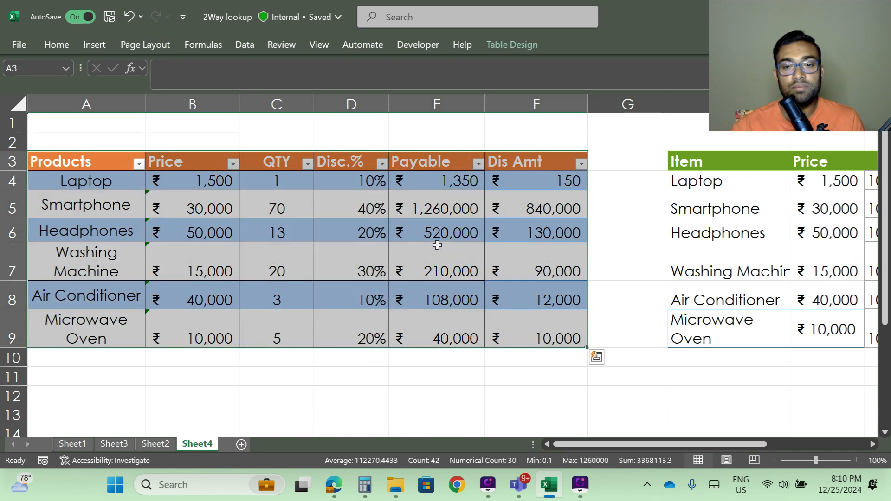
left_click(506, 42)
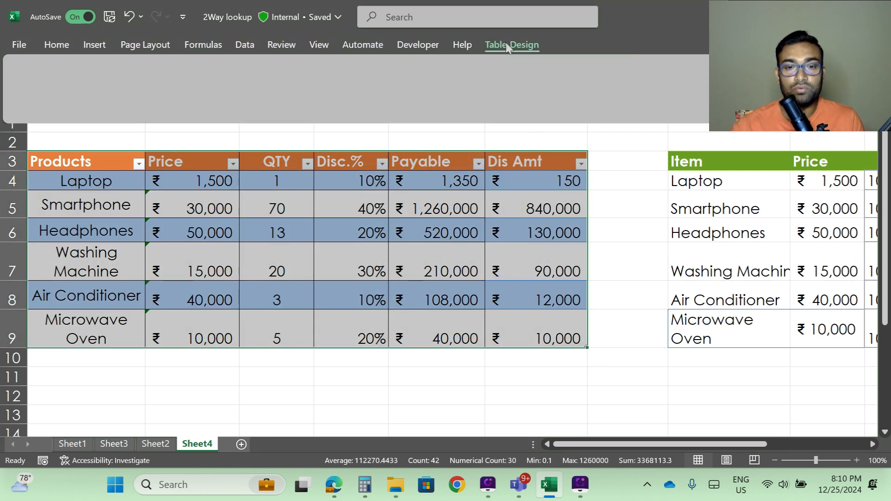
left_click(569, 65)
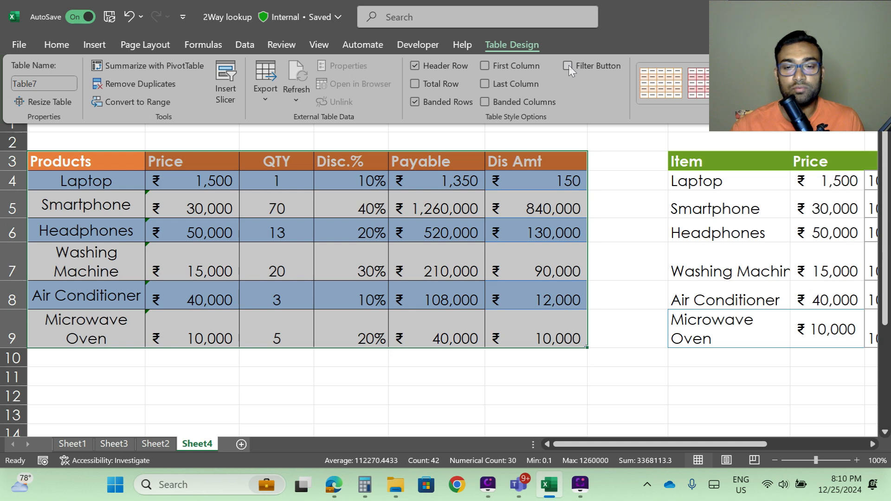
Add a total row to the product table and set its Payable cell to Sum.
left_click(413, 86)
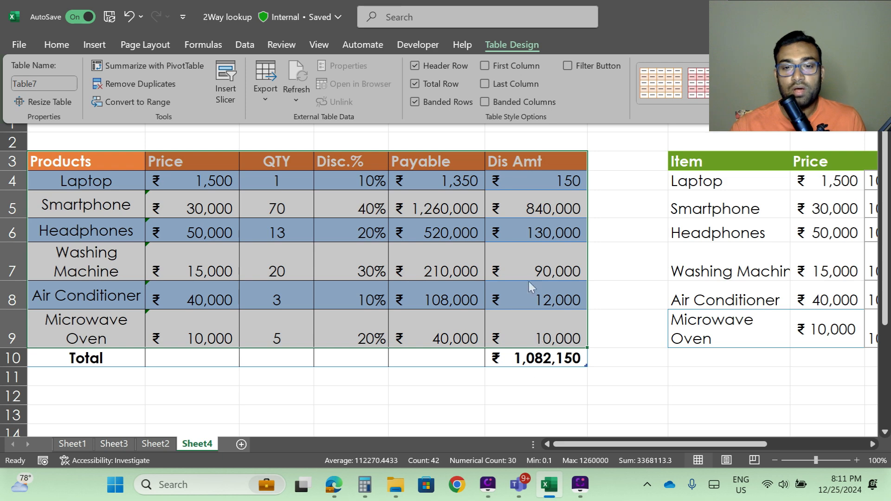
left_click(422, 361)
left_click(431, 360)
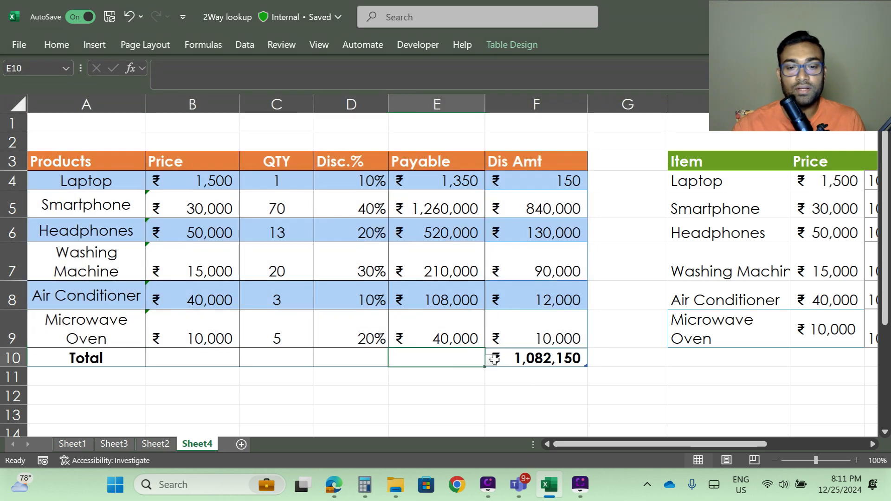
left_click(490, 363)
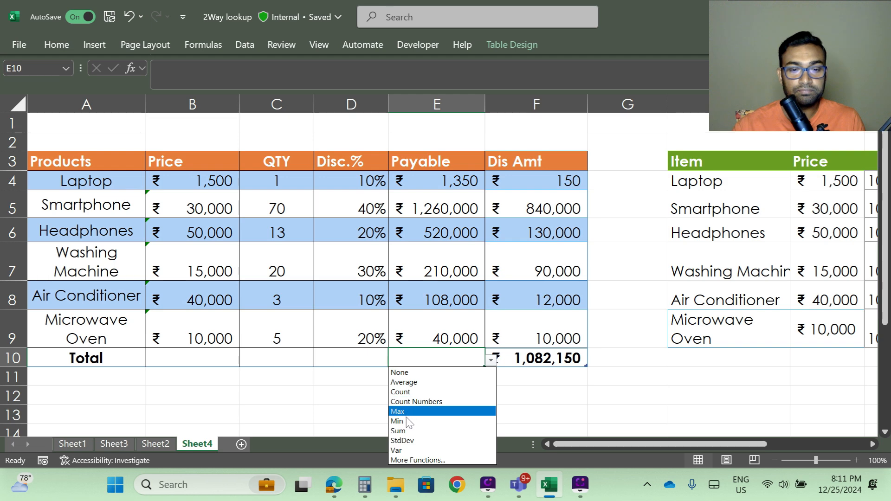
left_click(398, 430)
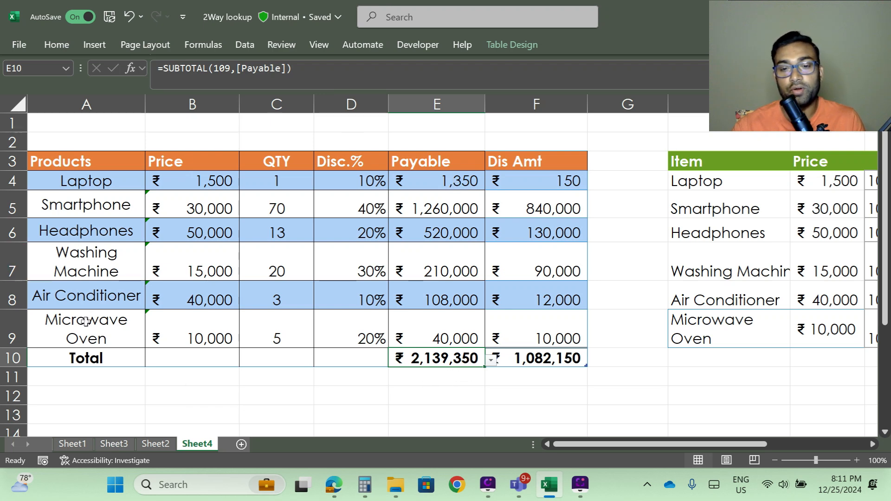
left_click(338, 395)
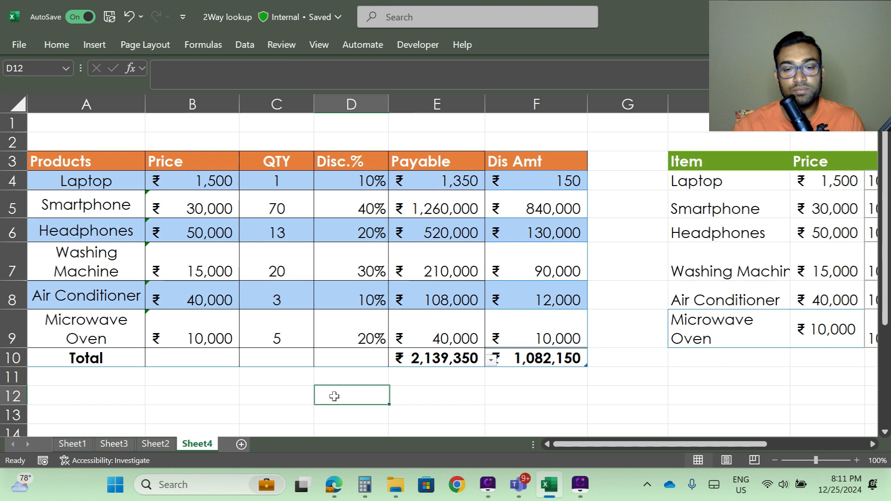
left_click(503, 395)
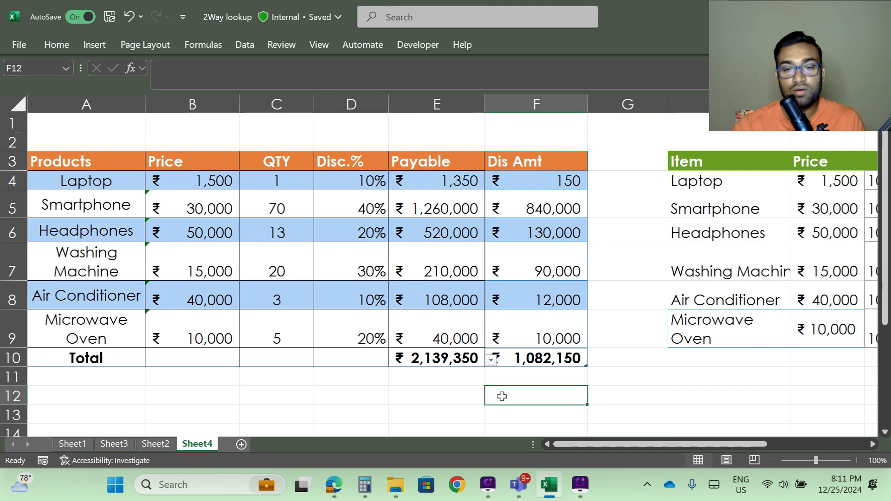
left_click(580, 360)
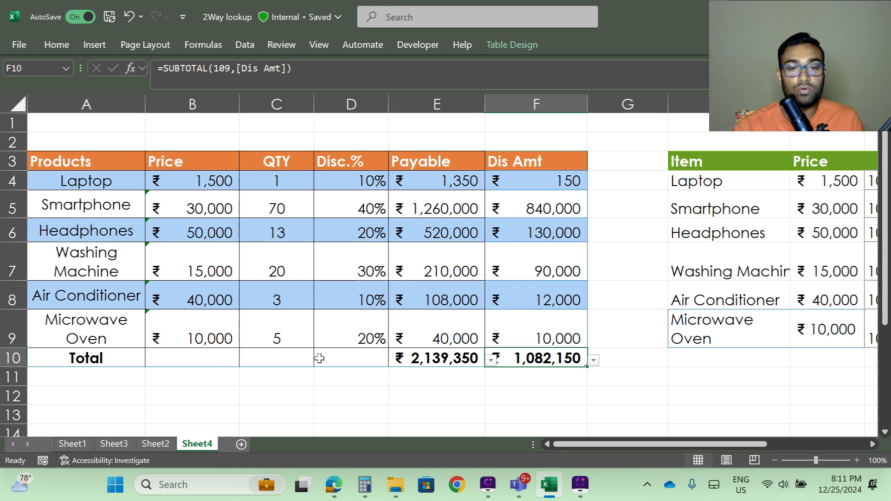
left_click(440, 390)
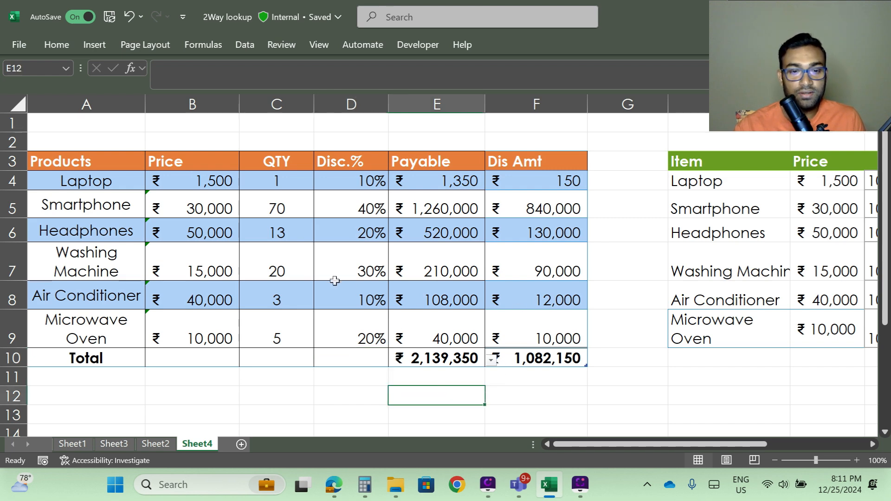
Turn off the total row of the product table.
left_click(378, 276)
left_click(508, 44)
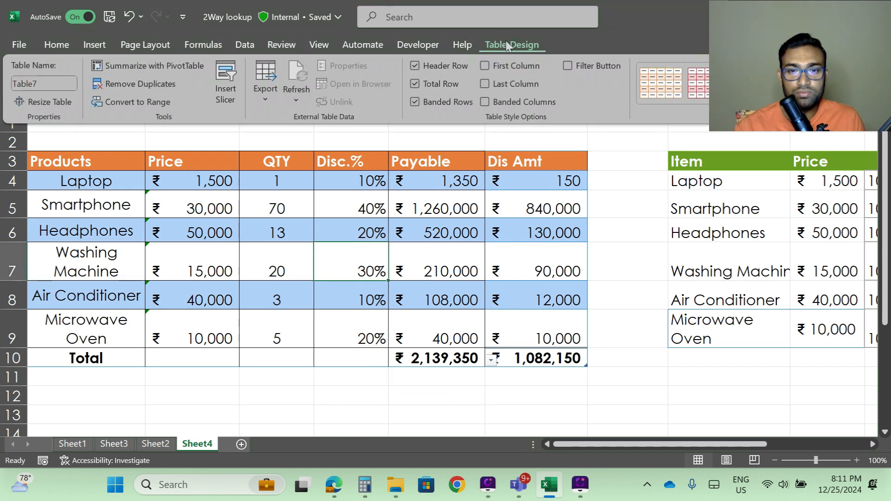
left_click(436, 84)
left_click(405, 378)
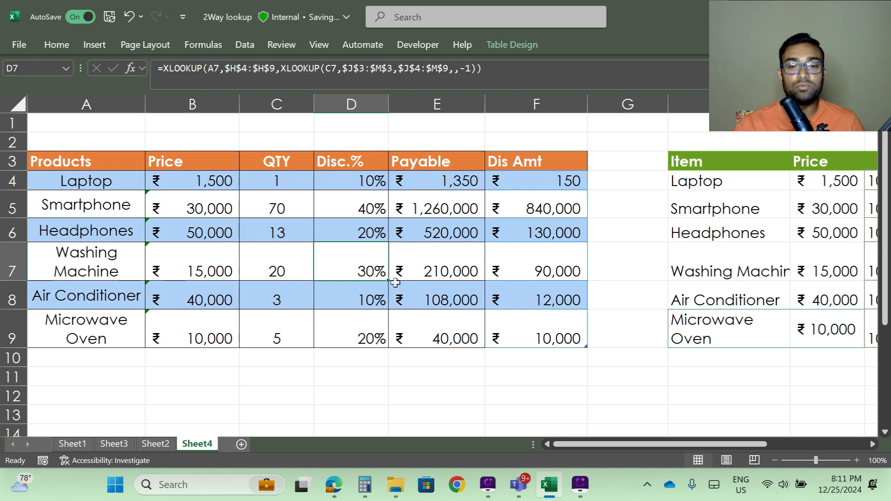
left_click(510, 46)
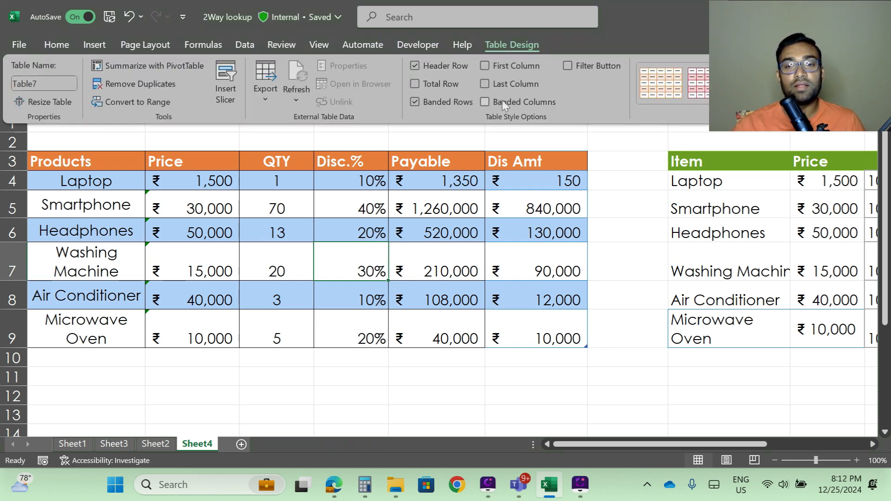
left_click(364, 300)
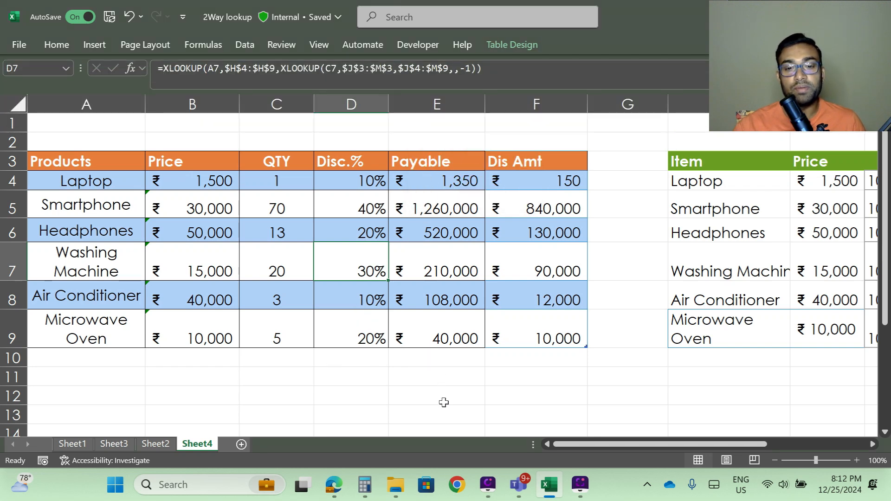